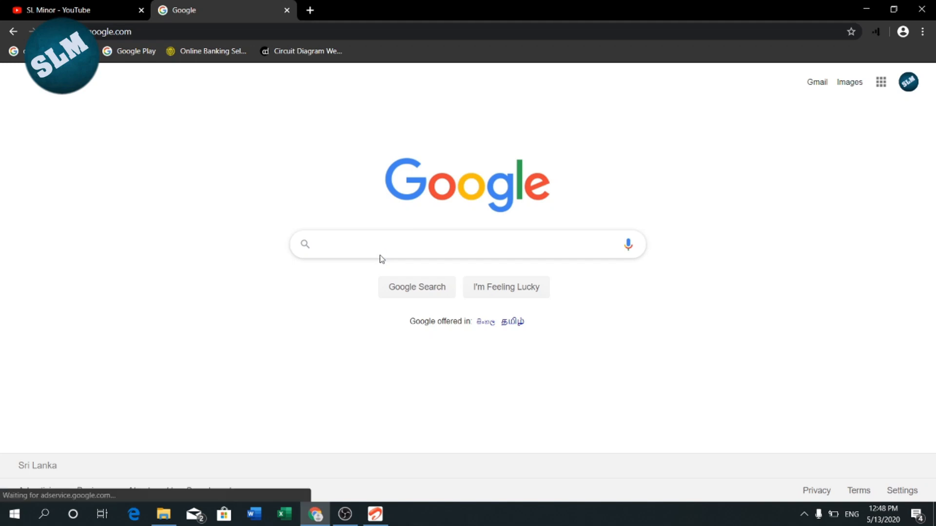
# Search Google for appsgeyser and open the AppsGeyser website
pyautogui.write('pp')
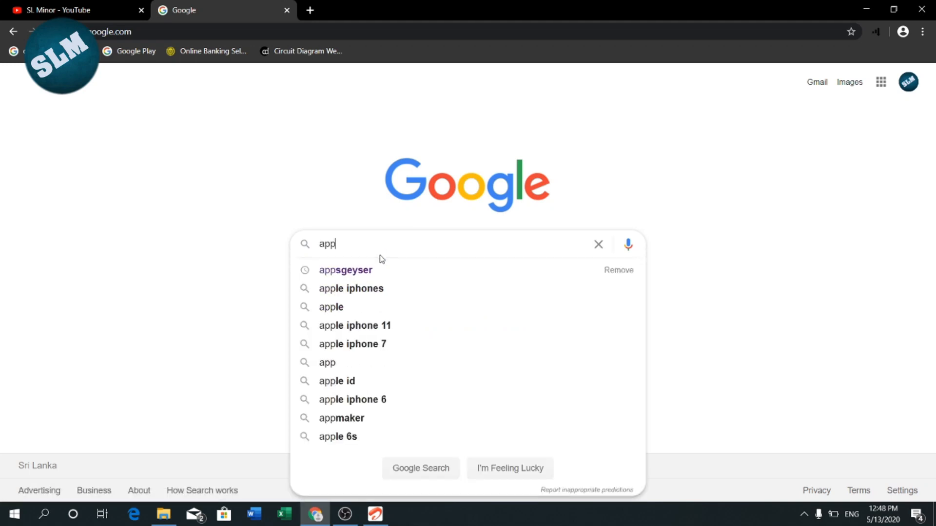
pyautogui.press('Down')
pyautogui.press('Return')
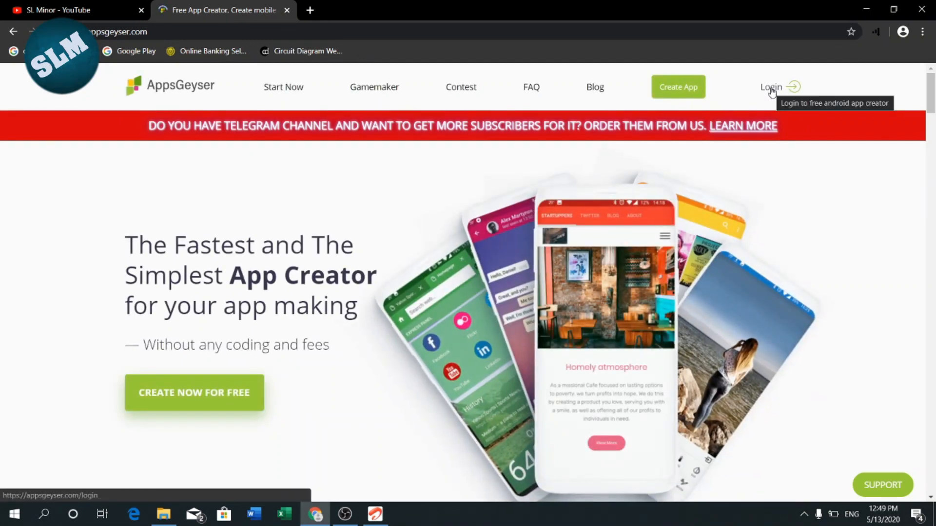
# Sign in to AppsGeyser with one of the saved Google accounts
pyautogui.click(771, 89)
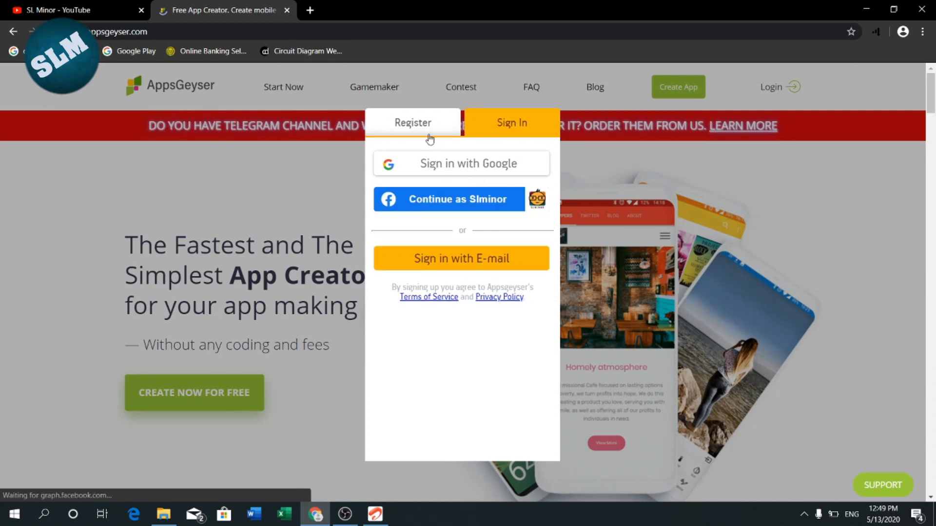
pyautogui.click(447, 168)
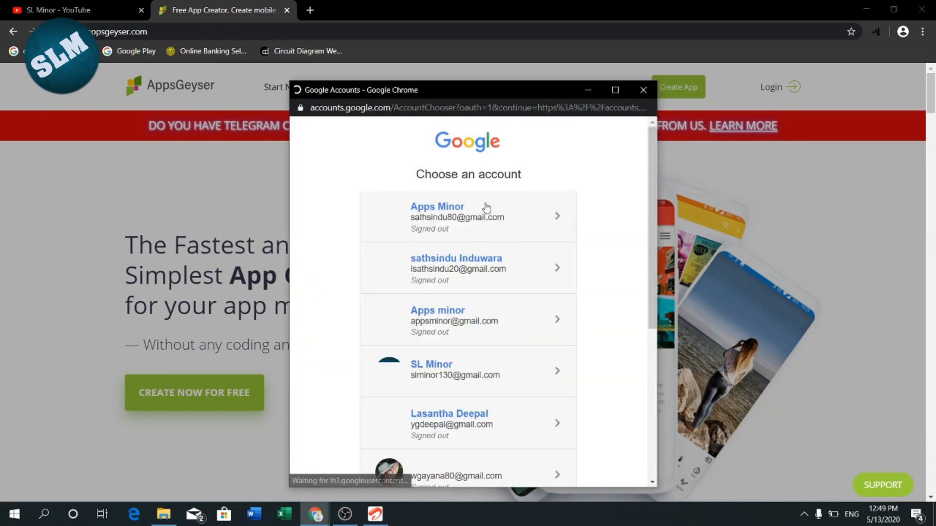
pyautogui.scroll(-4, 486, 208)
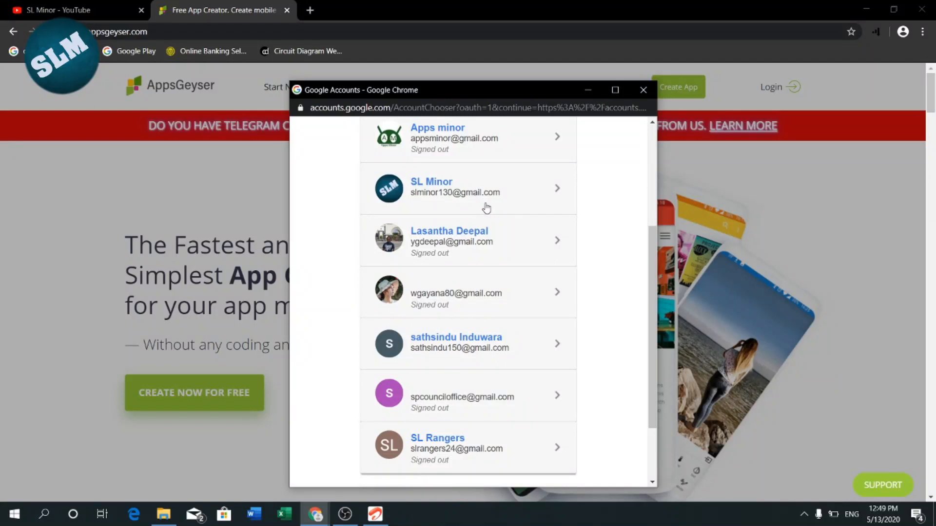
pyautogui.scroll(-2, 495, 236)
pyautogui.click(491, 245)
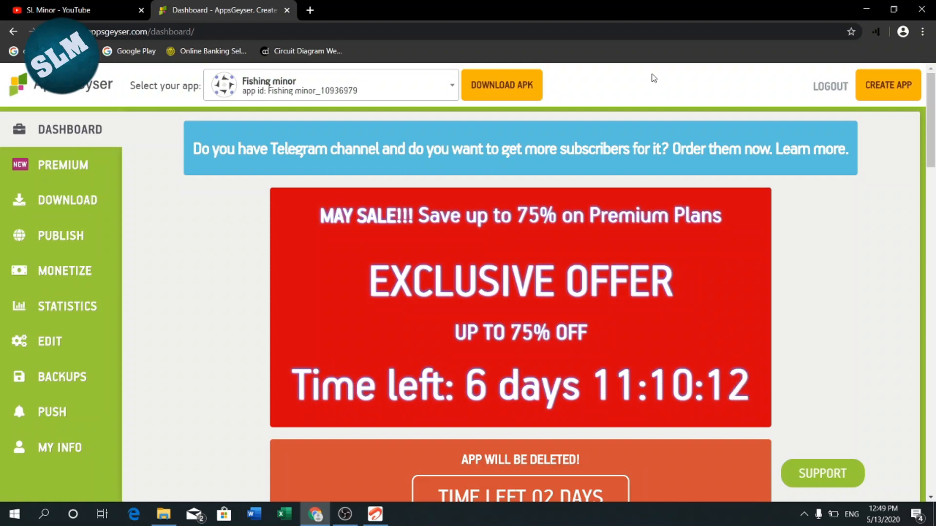
# Look through the AppsGeyser dashboard and the list of existing apps
pyautogui.scroll(-15, 652, 77)
pyautogui.scroll(-5, 643, 208)
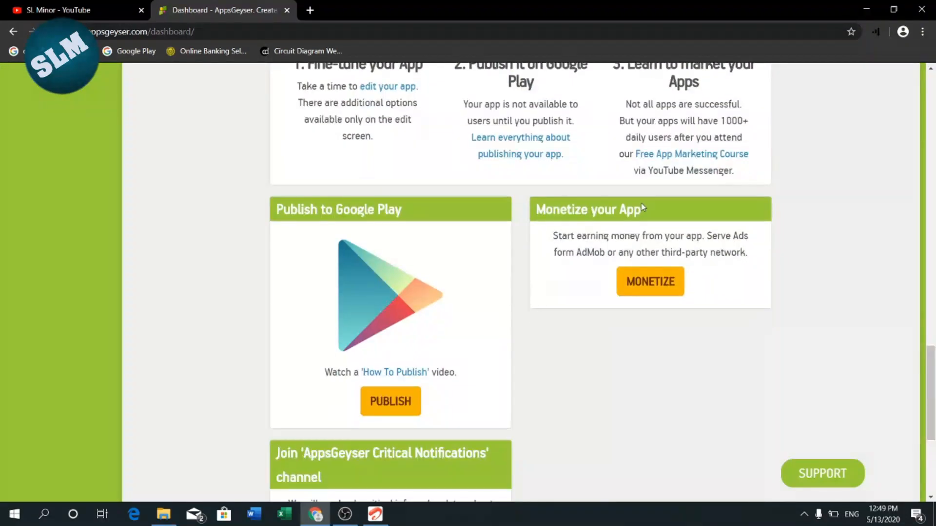
pyautogui.scroll(20, 639, 207)
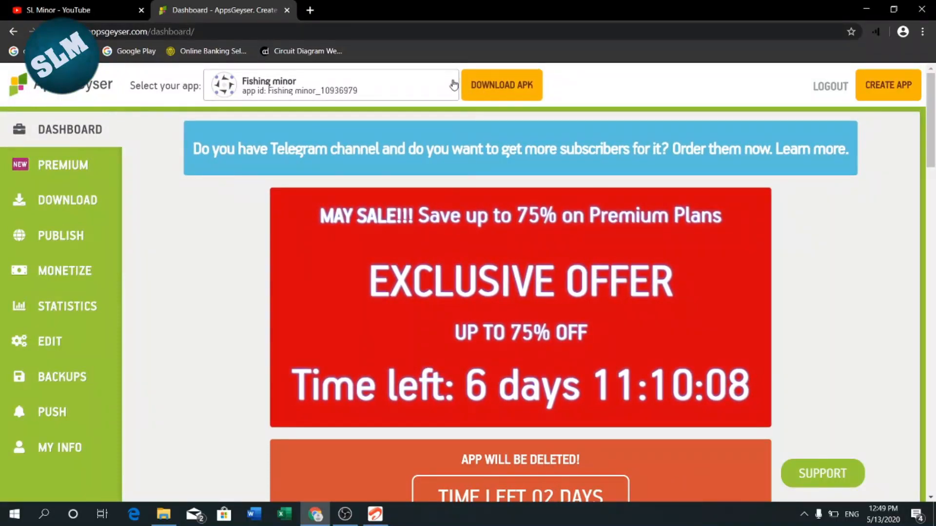
pyautogui.click(441, 87)
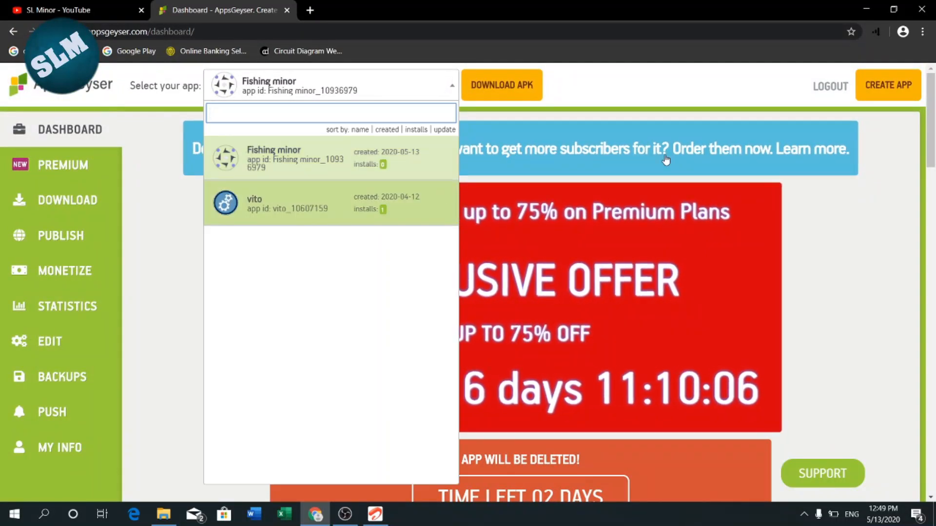
pyautogui.click(700, 98)
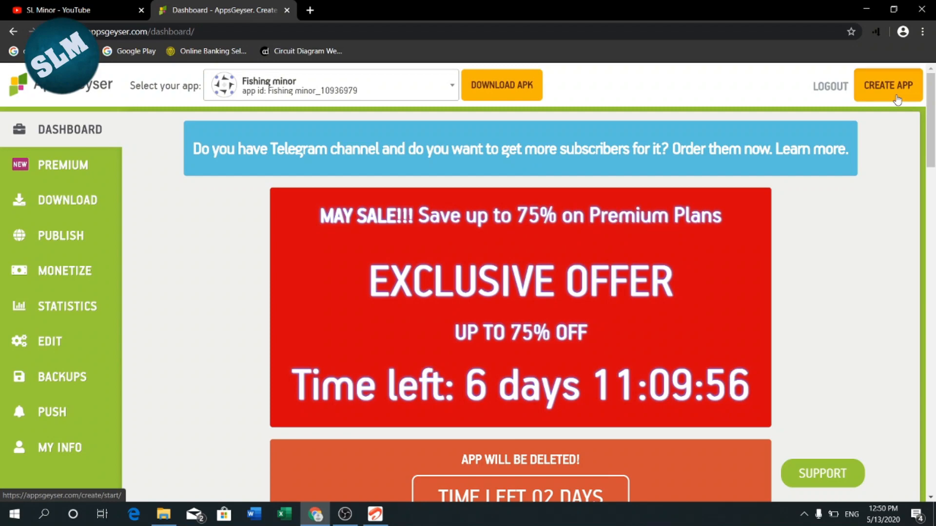
# Start a new app and choose the Fishing game template from the individual app templates
pyautogui.click(897, 99)
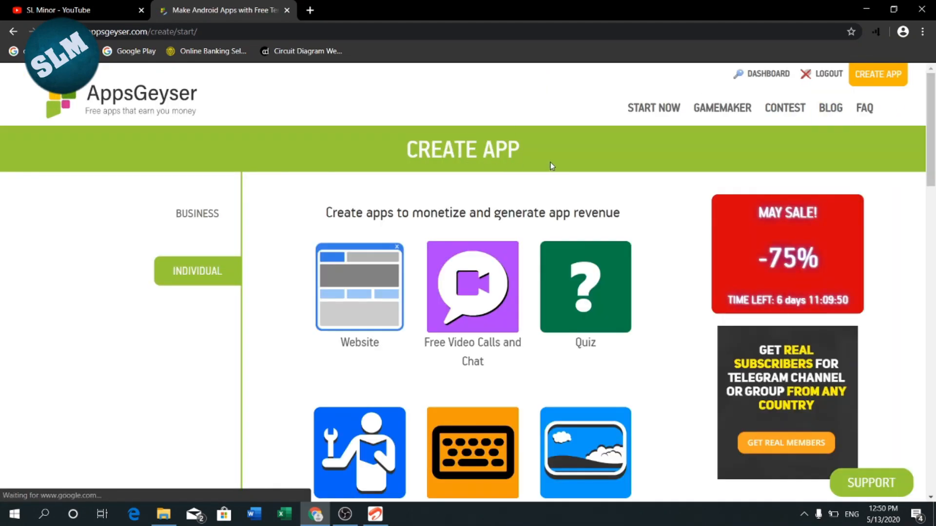
pyautogui.scroll(-6, 551, 165)
pyautogui.scroll(-15, 551, 167)
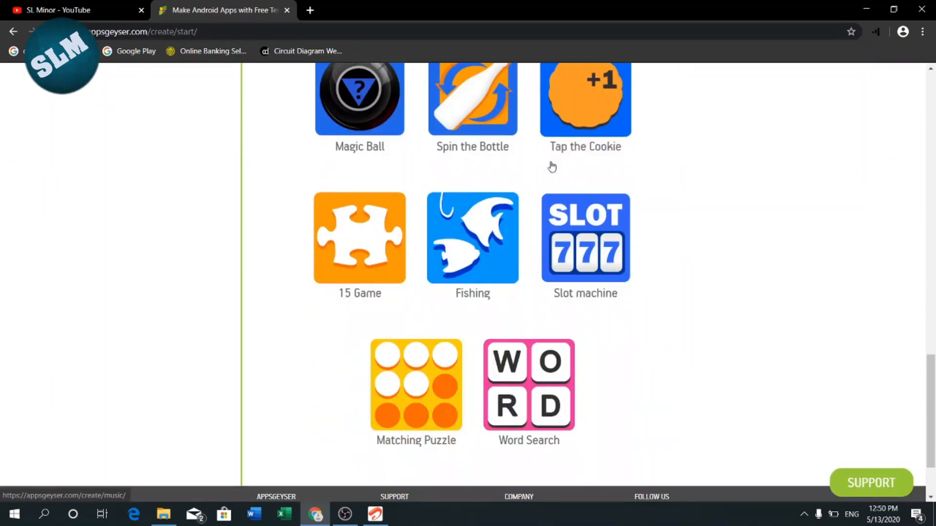
pyautogui.scroll(15, 671, 257)
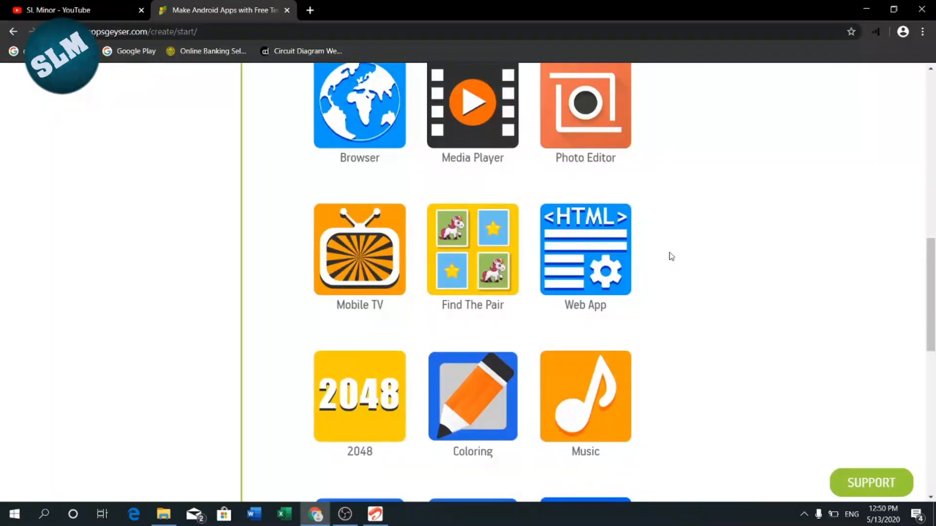
pyautogui.scroll(3, 671, 254)
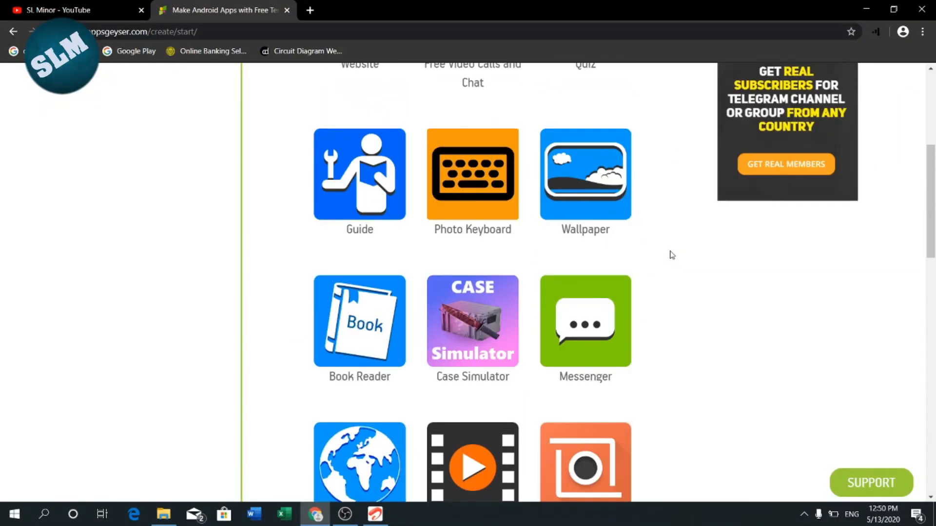
pyautogui.scroll(6, 672, 255)
pyautogui.scroll(-4, 572, 247)
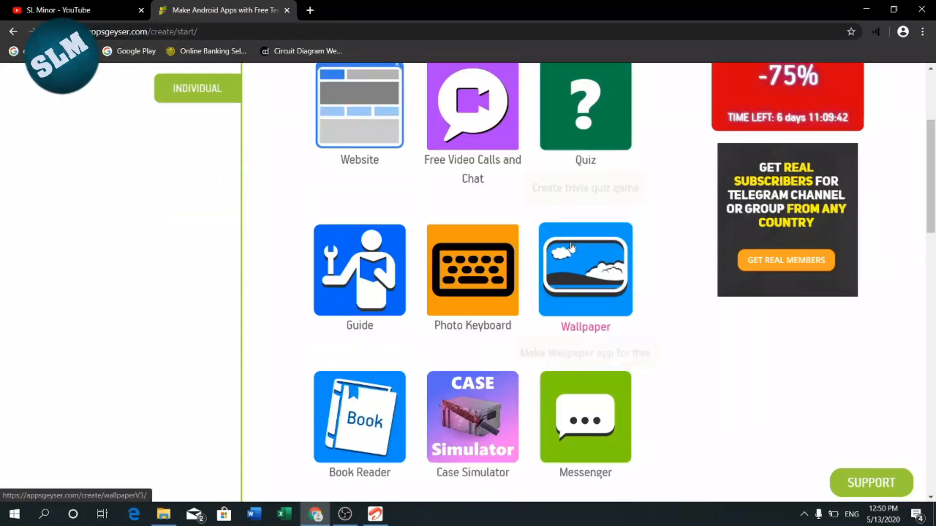
pyautogui.scroll(4, 572, 246)
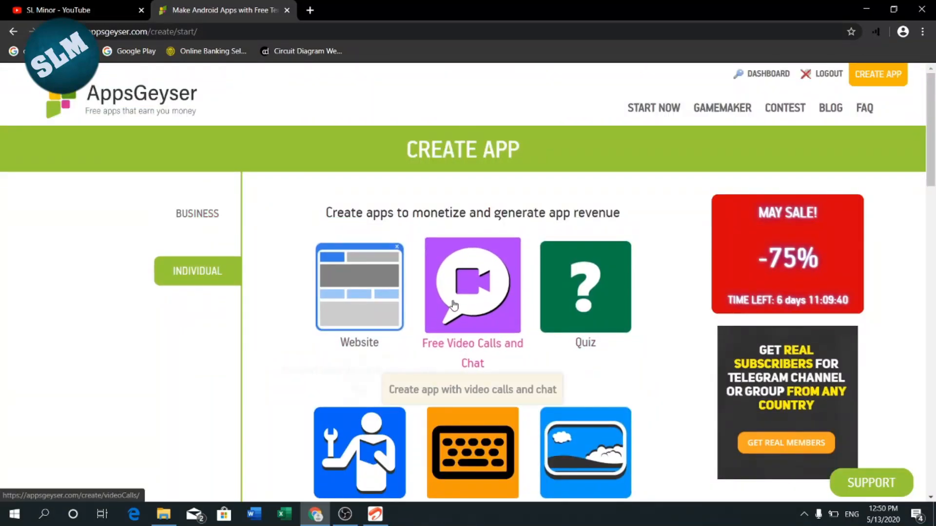
pyautogui.scroll(-5, 302, 274)
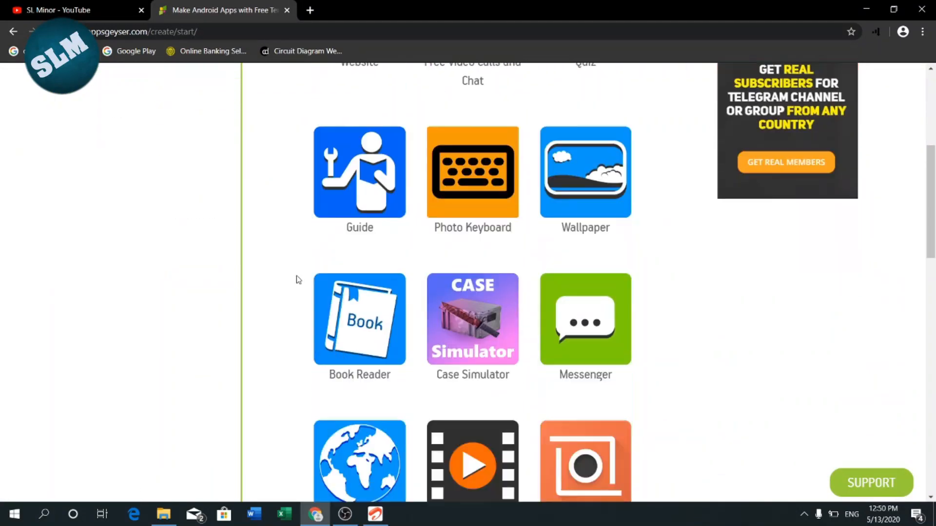
pyautogui.scroll(-13, 299, 279)
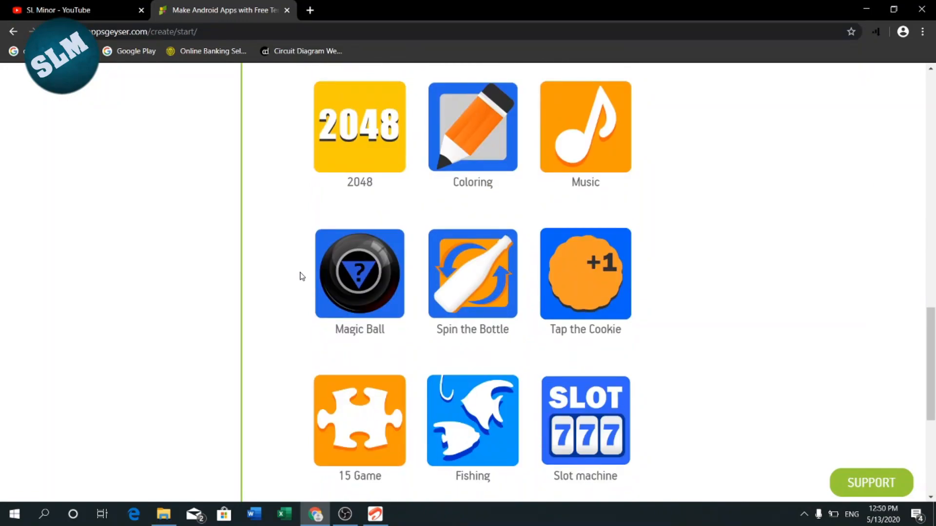
pyautogui.scroll(-5, 299, 273)
pyautogui.scroll(8, 387, 251)
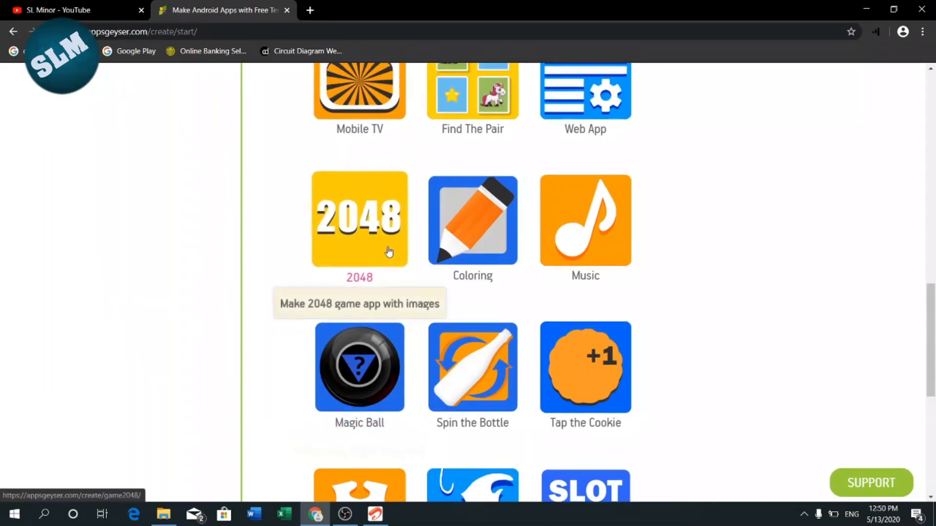
pyautogui.scroll(15, 388, 252)
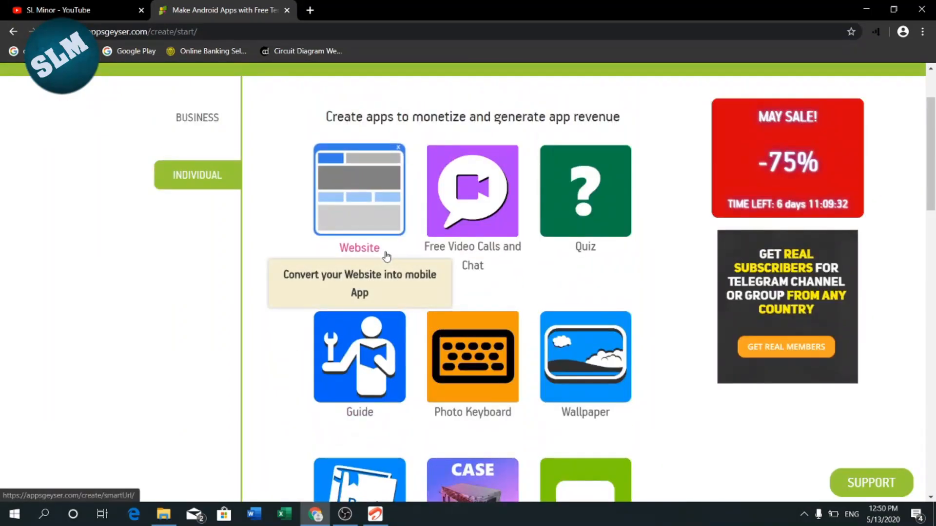
pyautogui.scroll(-7, 653, 321)
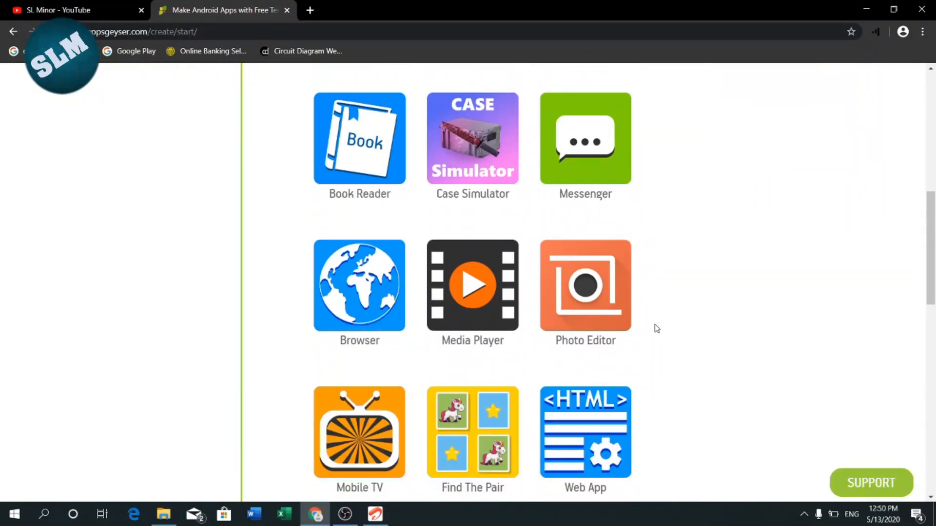
pyautogui.scroll(-3, 656, 328)
pyautogui.scroll(-6, 657, 328)
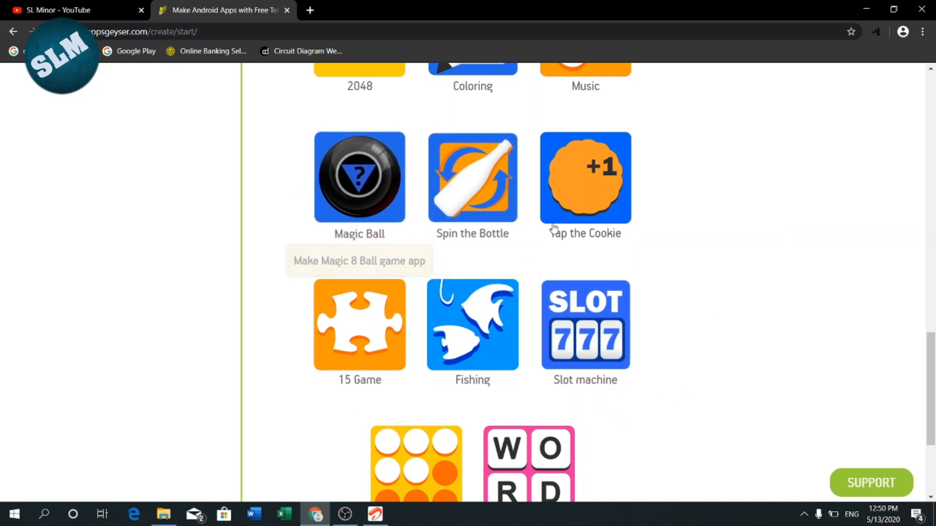
pyautogui.scroll(-3, 722, 319)
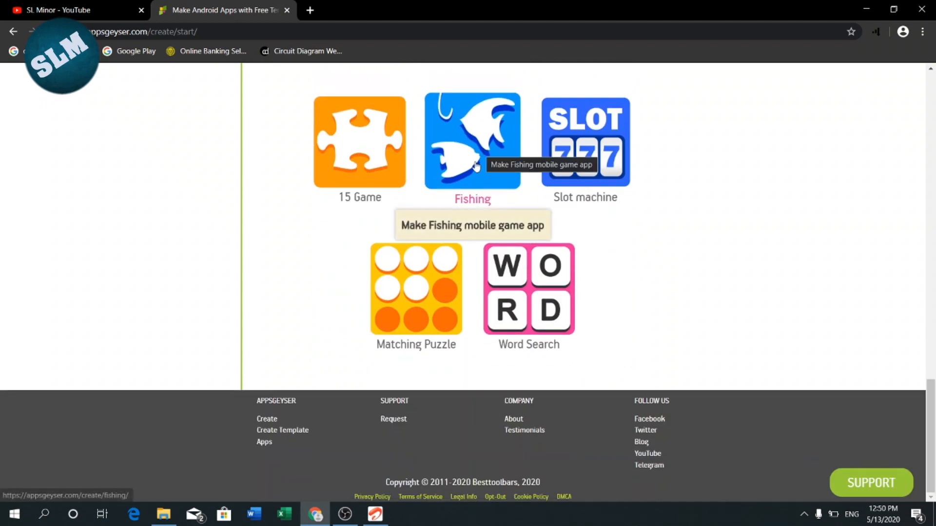
pyautogui.click(478, 136)
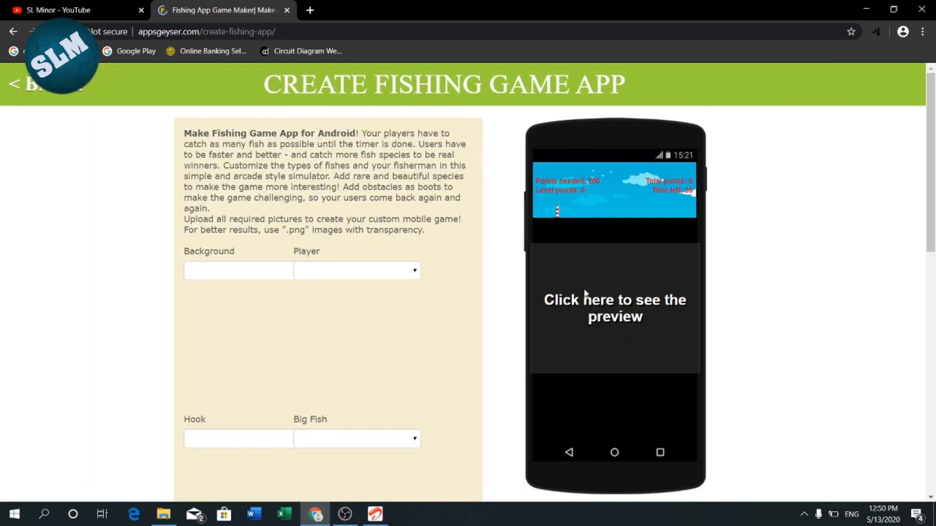
# Examine the fishing game's app settings, including its default images, and the phone preview
pyautogui.scroll(-3, 585, 293)
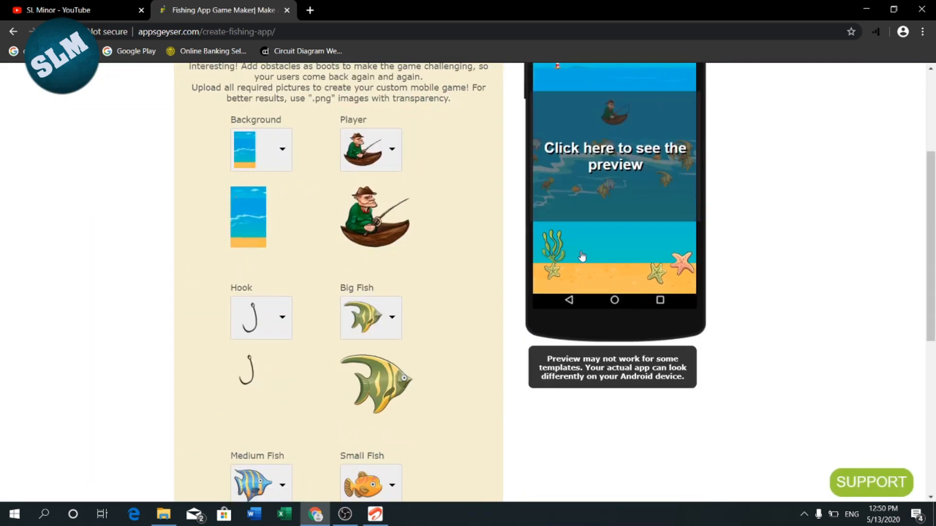
pyautogui.scroll(3, 582, 257)
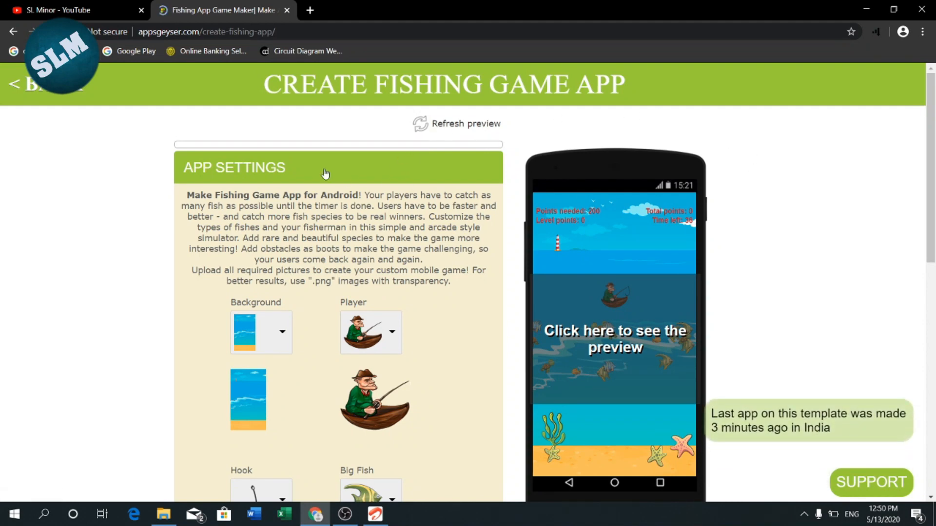
pyautogui.scroll(-9, 330, 202)
pyautogui.scroll(2, 337, 202)
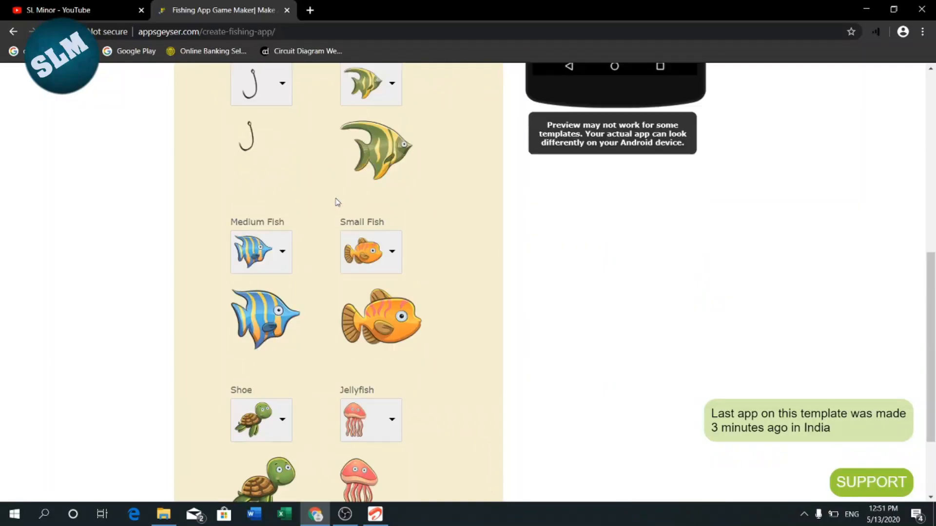
pyautogui.scroll(8, 337, 202)
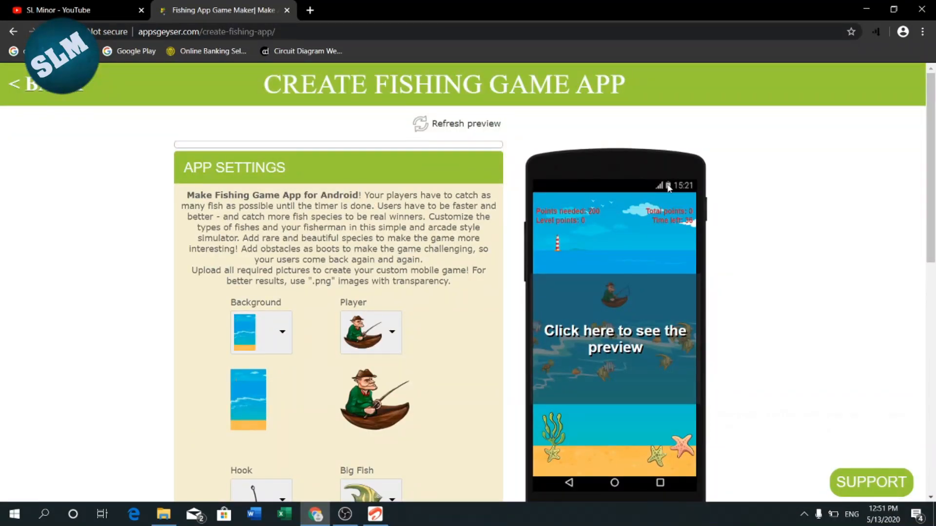
pyautogui.scroll(-3, 668, 200)
pyautogui.scroll(3, 653, 210)
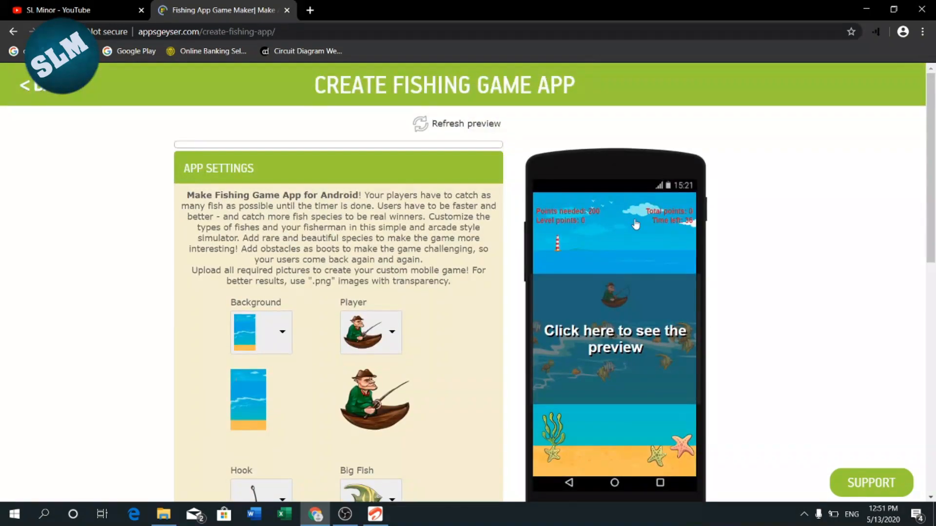
pyautogui.scroll(-3, 628, 228)
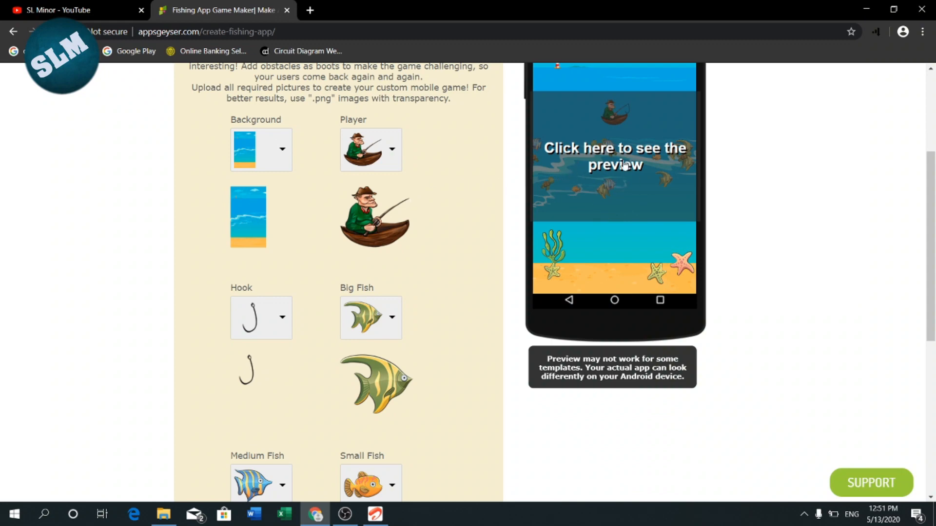
pyautogui.scroll(2, 561, 170)
pyautogui.scroll(-2, 594, 164)
pyautogui.scroll(2, 663, 161)
pyautogui.scroll(2, 663, 162)
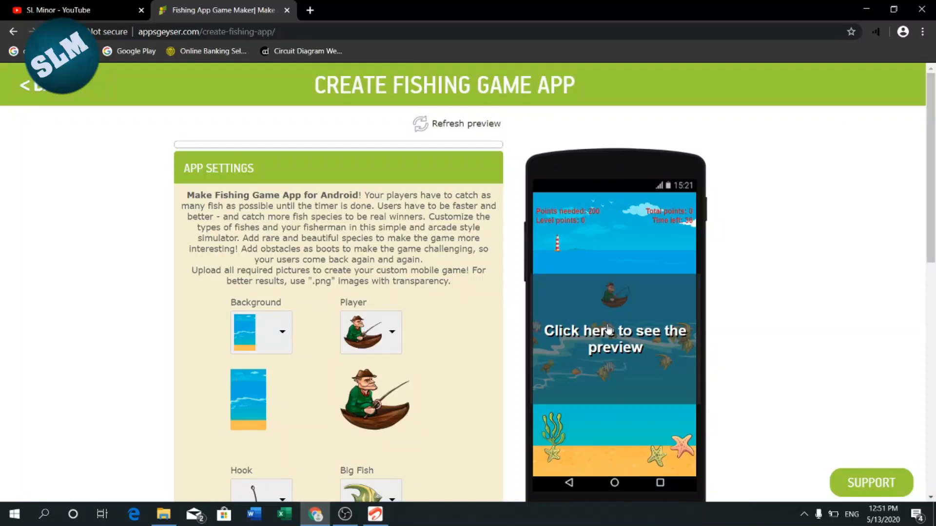
# Set the game's background to the preset underwater picture with the red coral
pyautogui.click(283, 336)
pyautogui.scroll(-4, 265, 251)
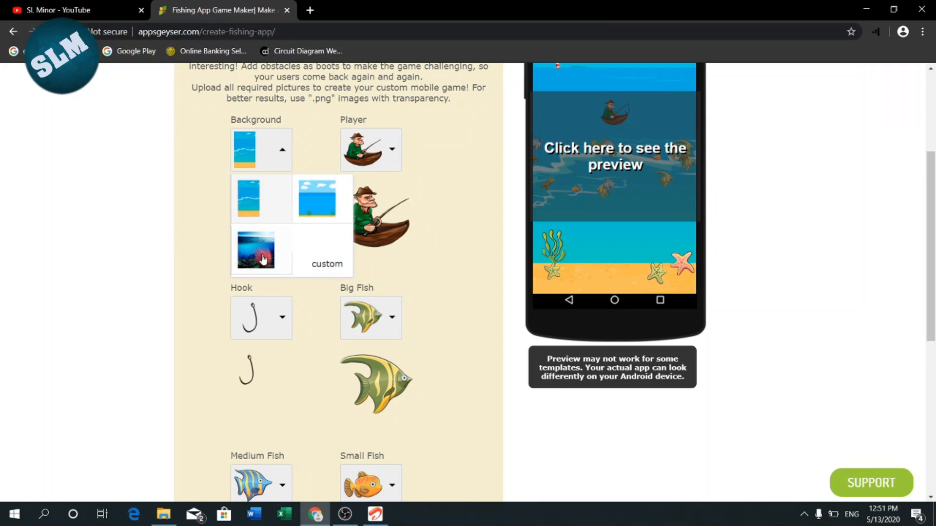
pyautogui.click(284, 152)
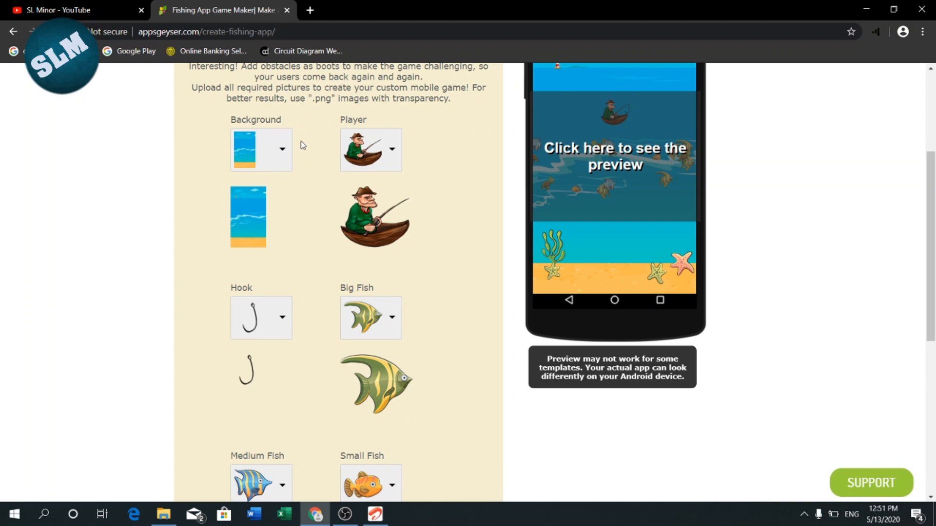
pyautogui.click(283, 152)
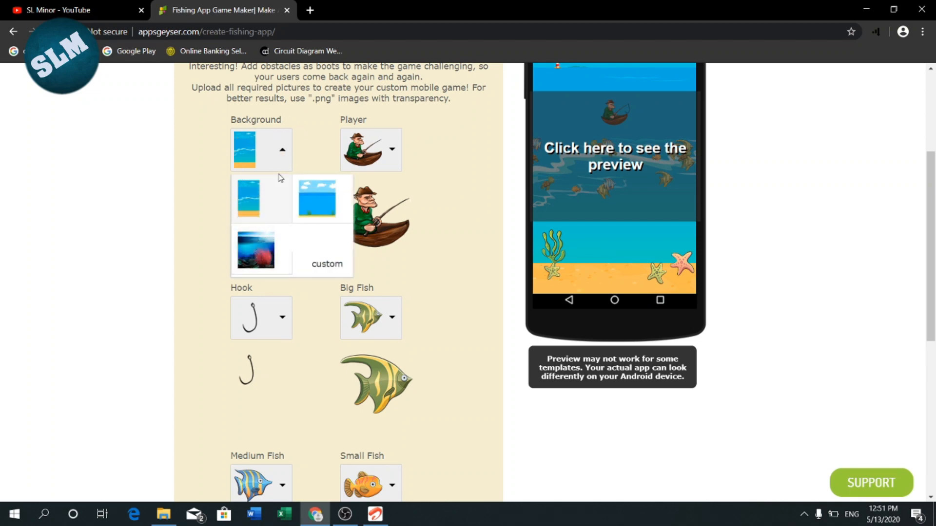
pyautogui.click(262, 252)
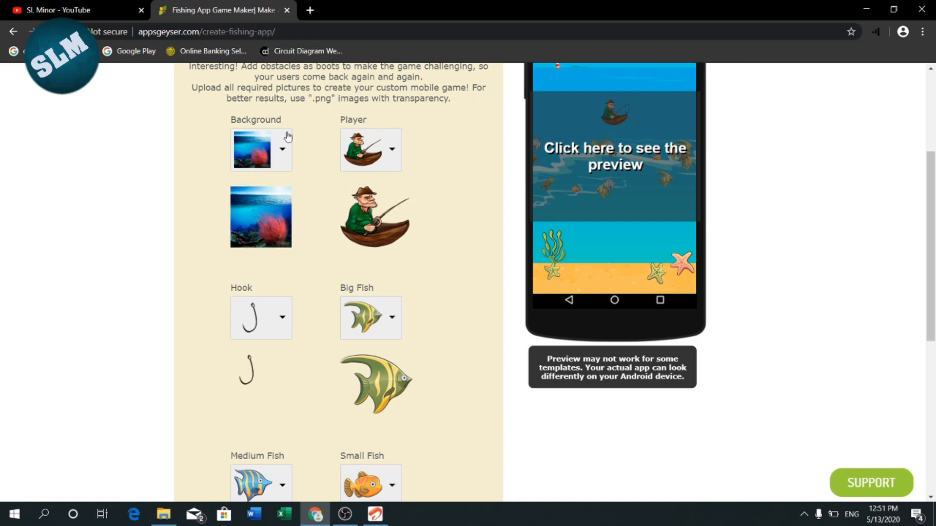
# Try the custom image option for the game's background, and restore the preset underwater picture with the red coral
pyautogui.click(285, 151)
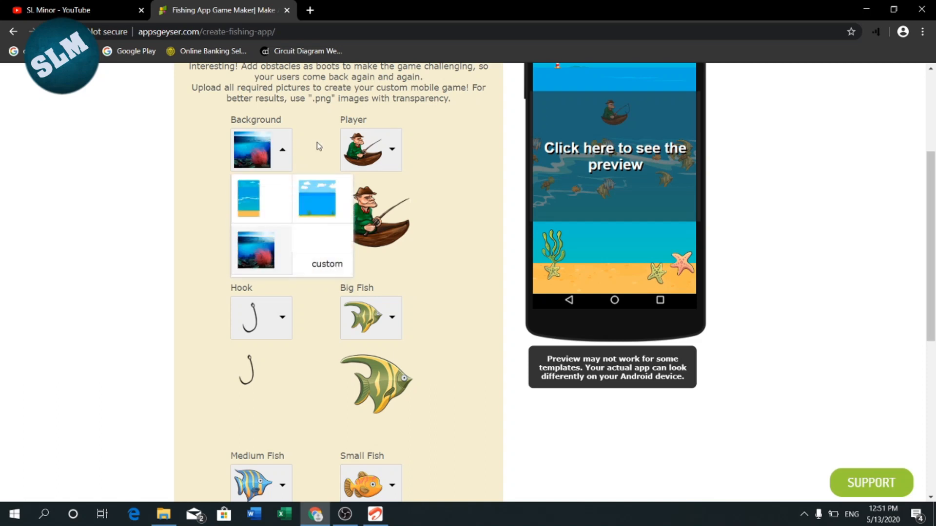
pyautogui.click(283, 150)
pyautogui.click(281, 150)
pyautogui.click(322, 260)
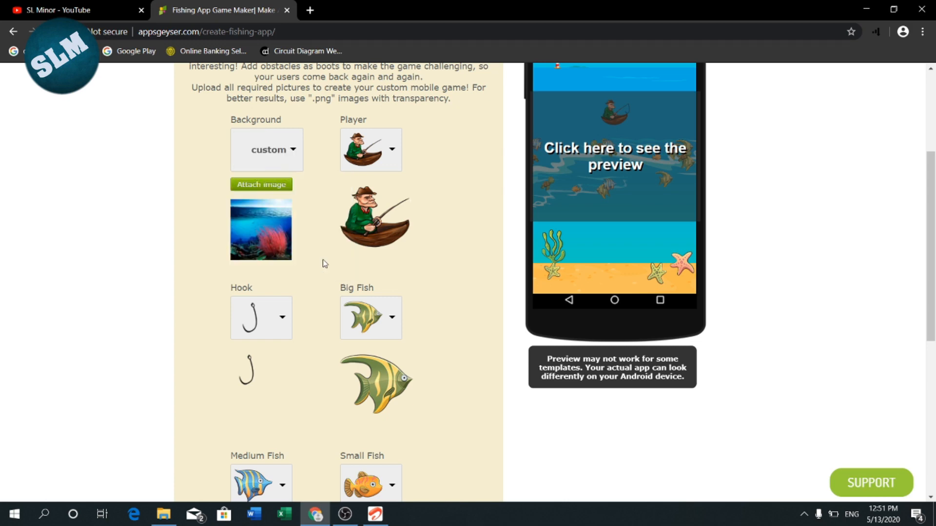
pyautogui.click(279, 190)
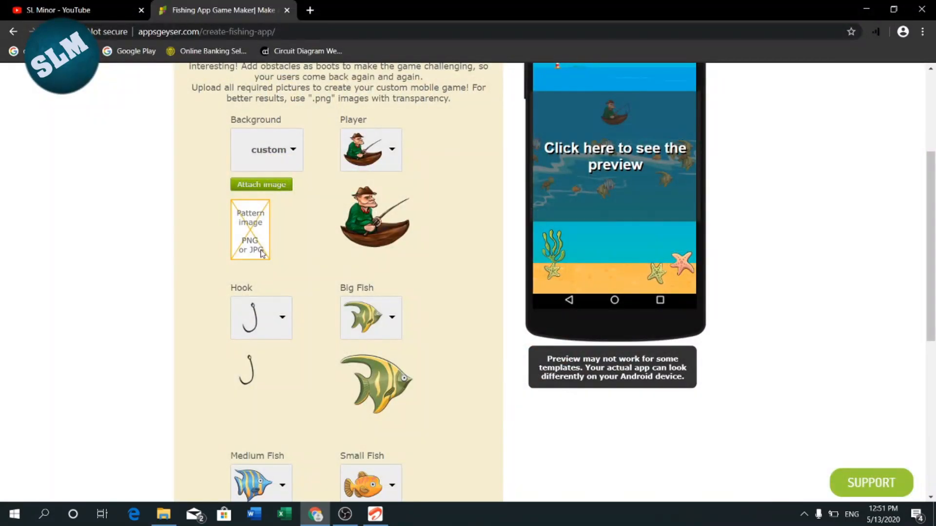
pyautogui.click(276, 170)
pyautogui.click(250, 246)
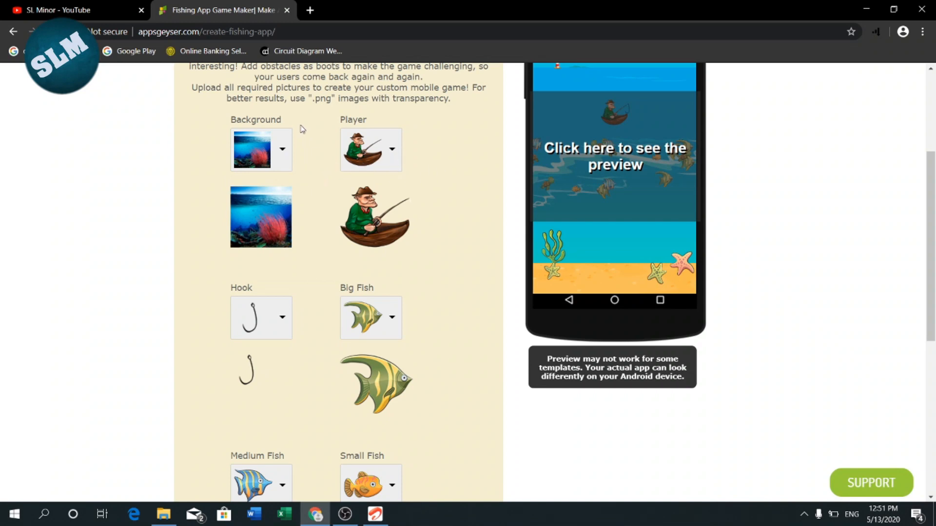
# Try attaching a custom image for the player, cancel the file selection, and restore the preset fisherman in the wooden boat
pyautogui.doubleClick(343, 119)
pyautogui.click(390, 149)
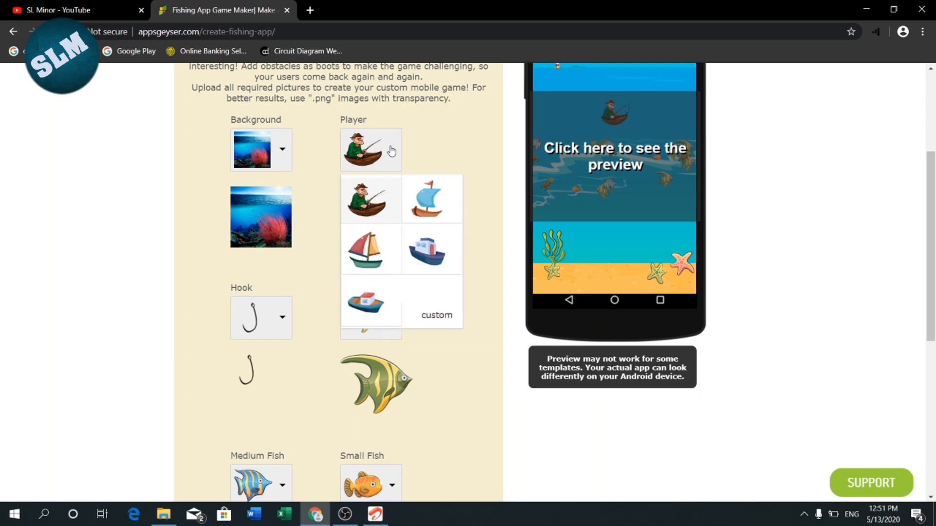
pyautogui.click(436, 316)
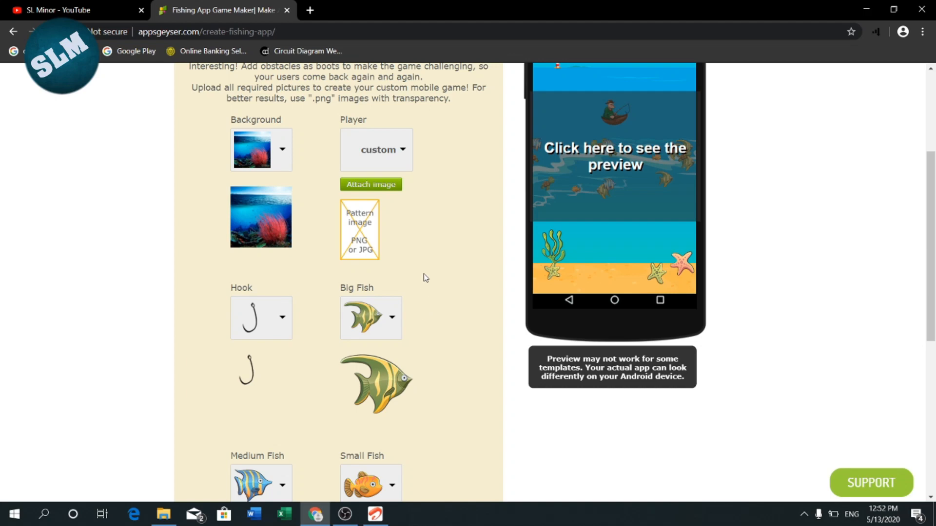
pyautogui.click(378, 184)
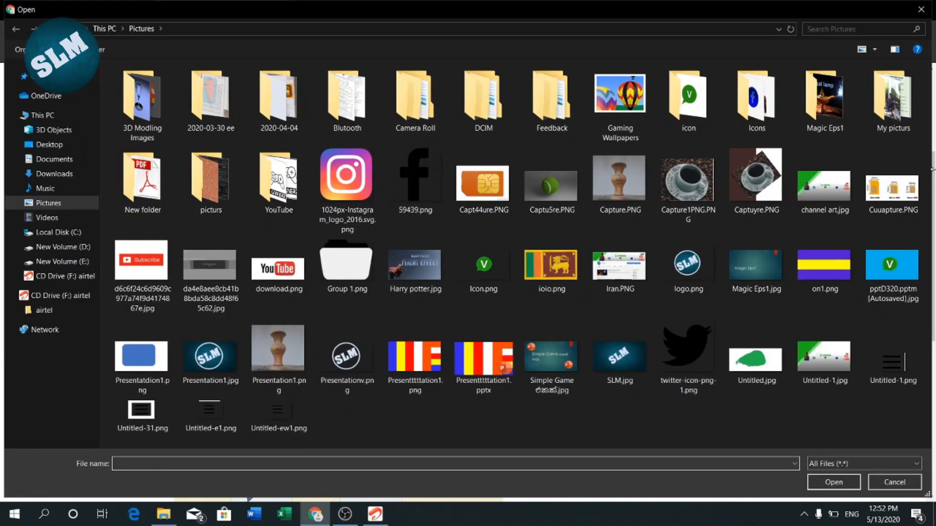
pyautogui.click(921, 10)
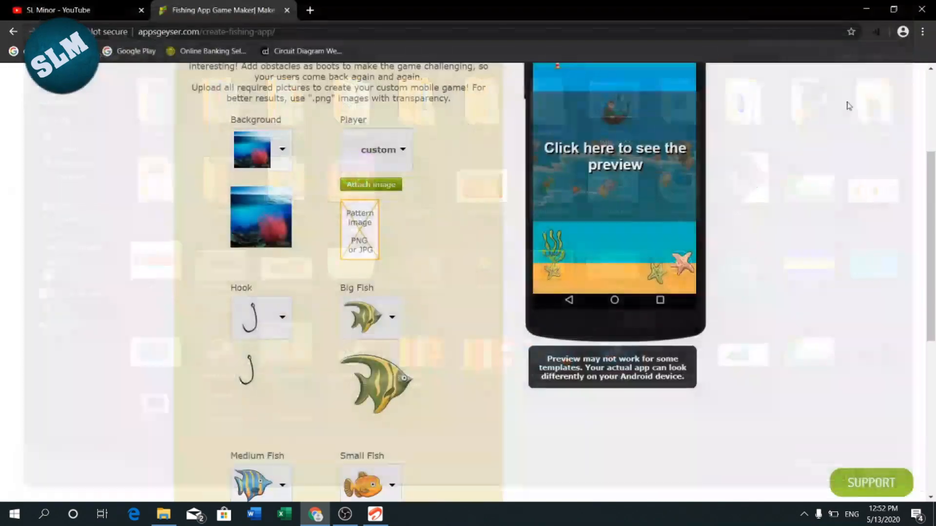
pyautogui.click(385, 159)
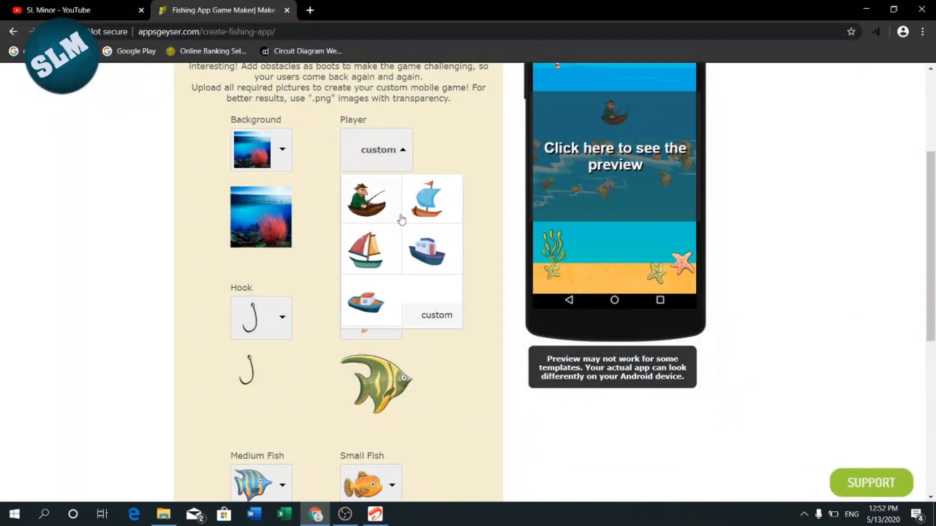
pyautogui.click(386, 207)
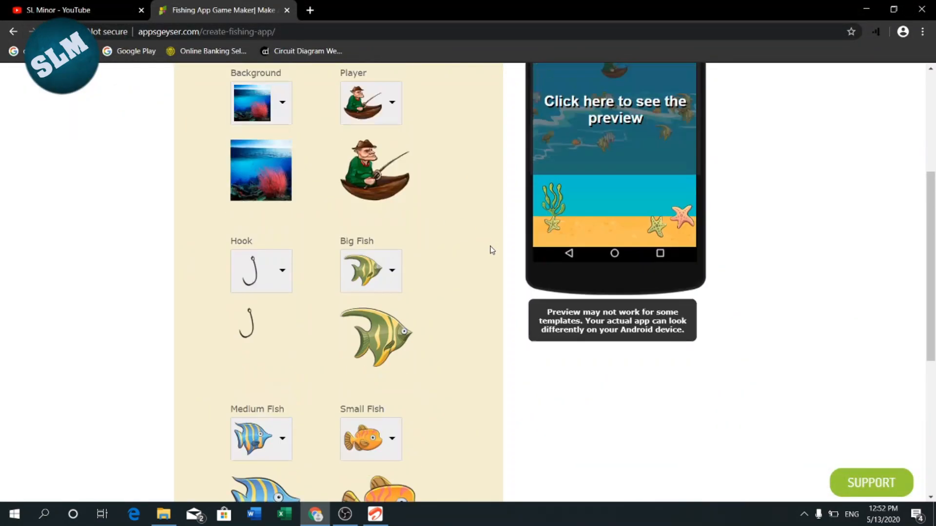
# Set the game's hook to the preset image with the yellow bait
pyautogui.click(284, 319)
pyautogui.scroll(-3, 326, 303)
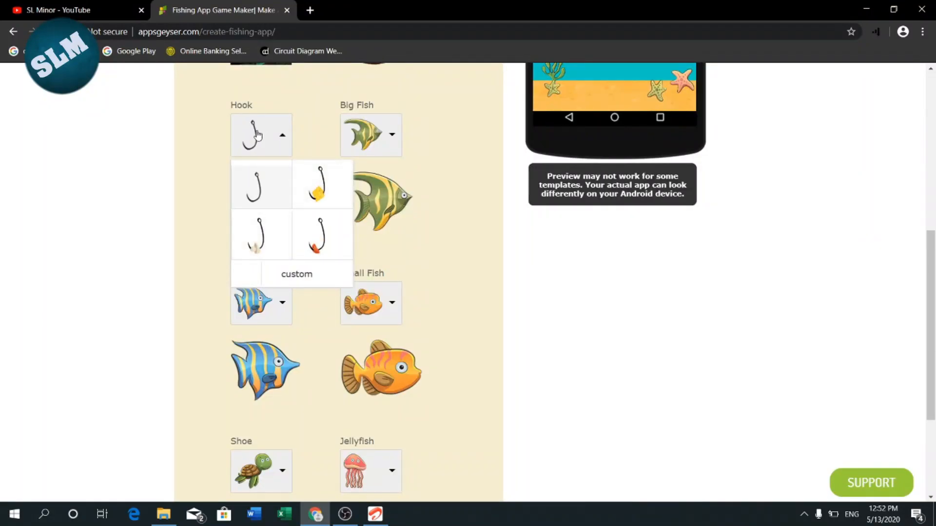
pyautogui.click(326, 186)
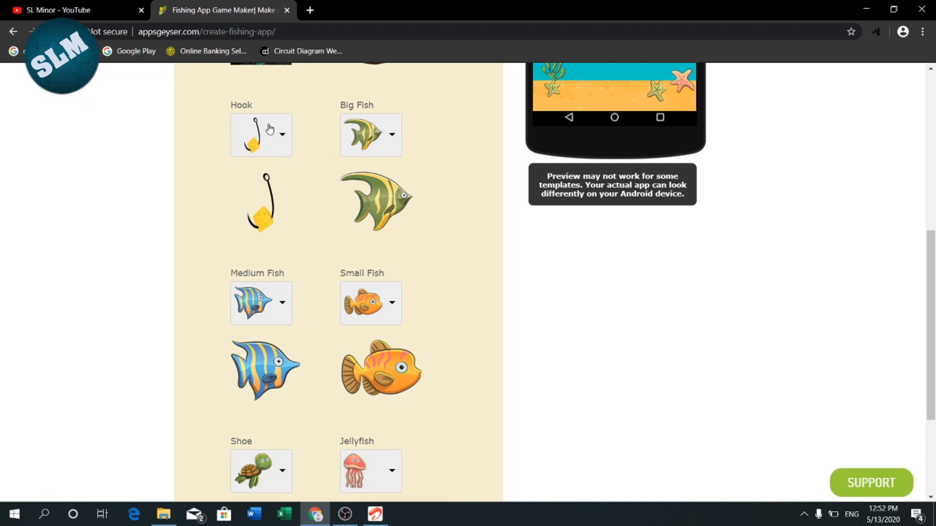
pyautogui.click(284, 135)
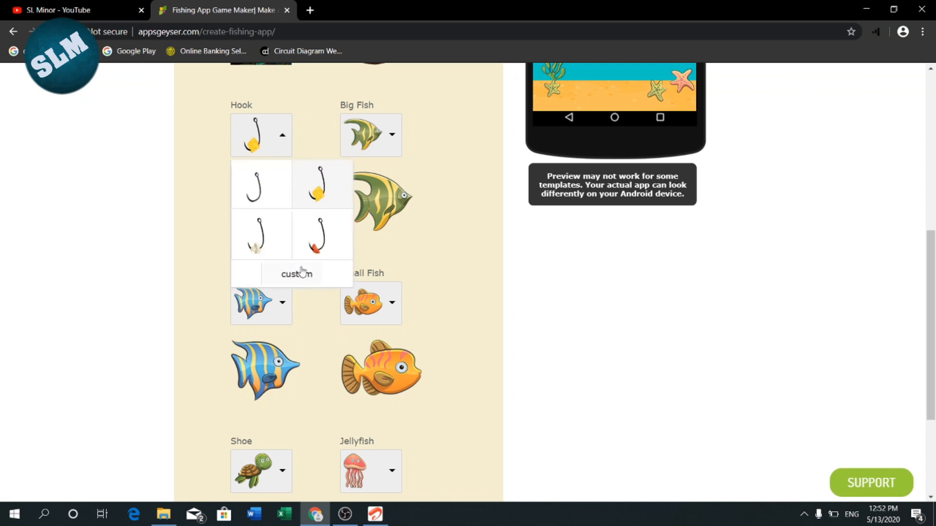
pyautogui.click(437, 156)
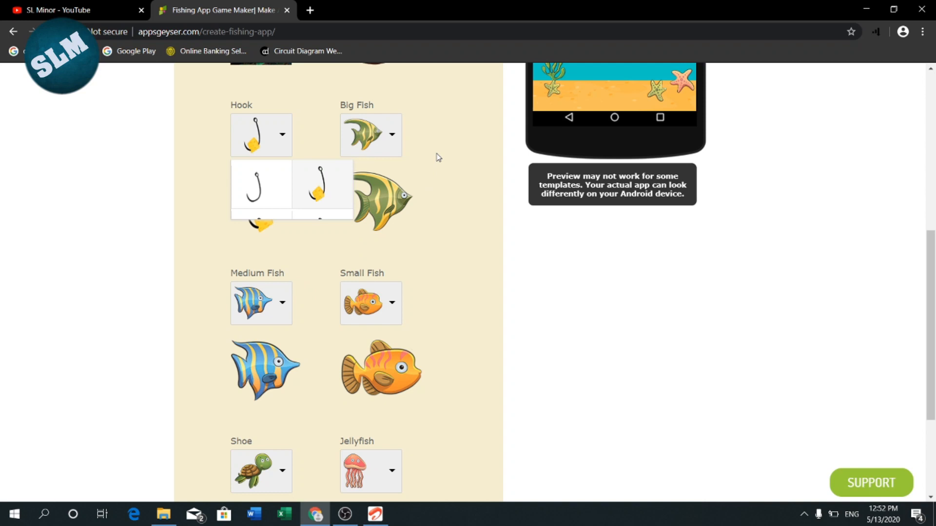
# Set the big fish to the preset plump yellow-green fish and the medium fish to the green striped fish
pyautogui.click(394, 135)
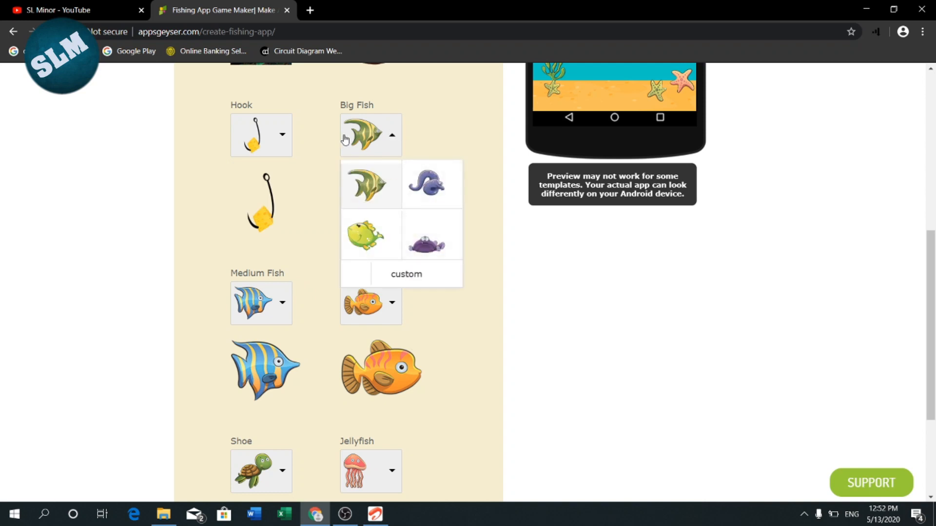
pyautogui.click(376, 241)
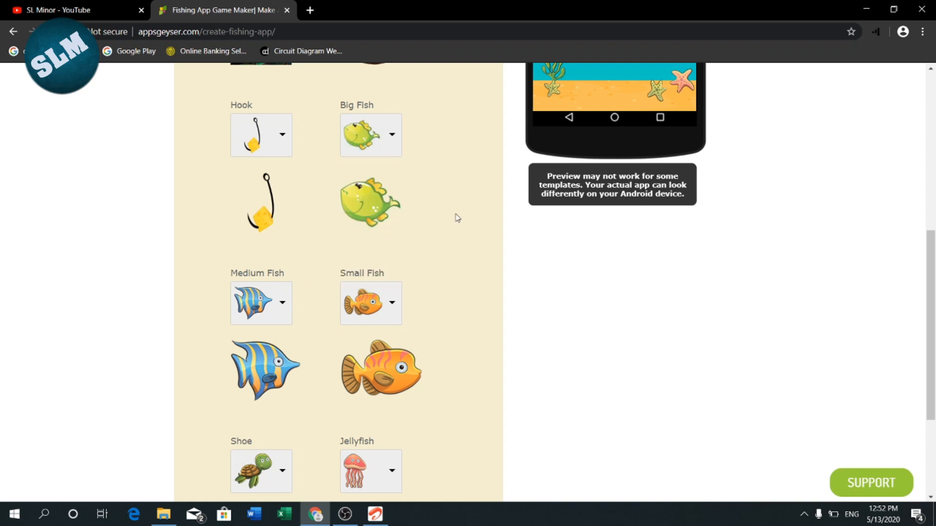
pyautogui.scroll(-3, 457, 218)
pyautogui.click(282, 135)
pyautogui.click(258, 236)
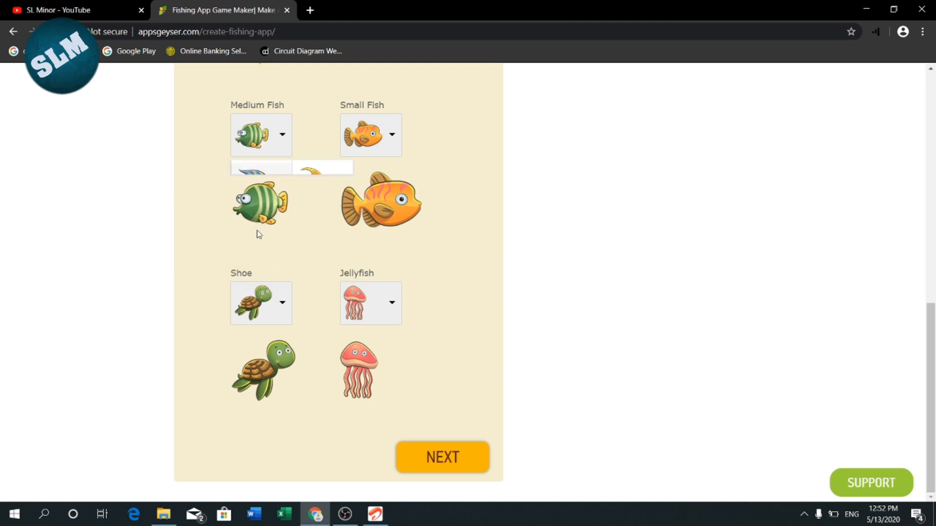
# Set the small fish to the preset orange seahorse and the shoe obstacle to the reddish-brown shoe
pyautogui.click(391, 136)
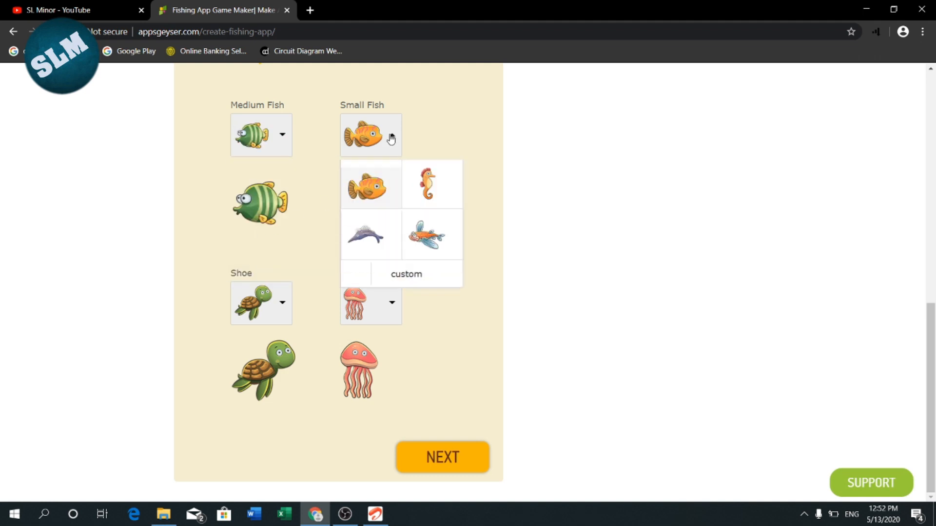
pyautogui.click(432, 195)
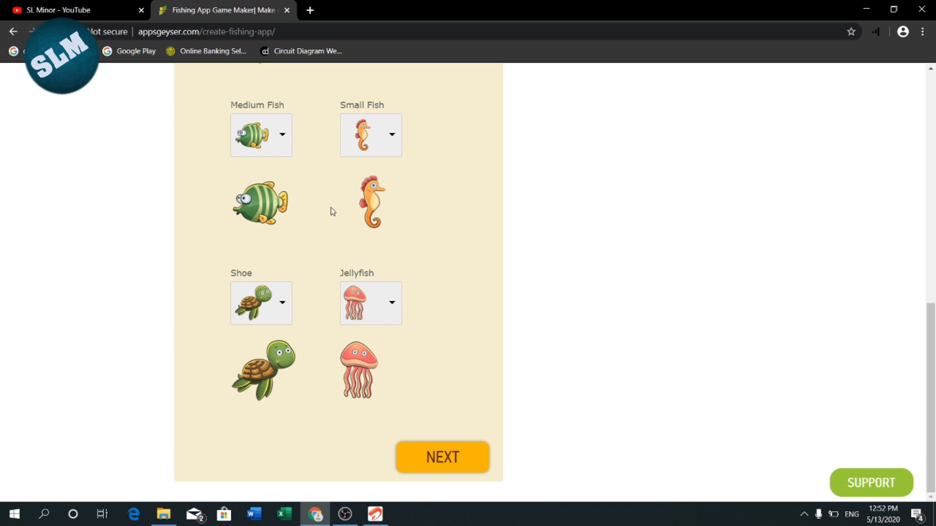
pyautogui.click(277, 297)
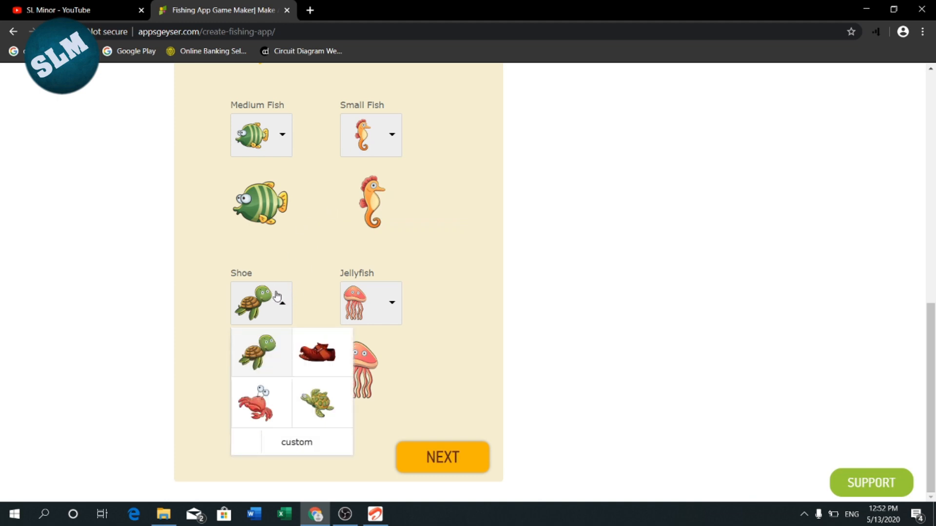
pyautogui.click(337, 375)
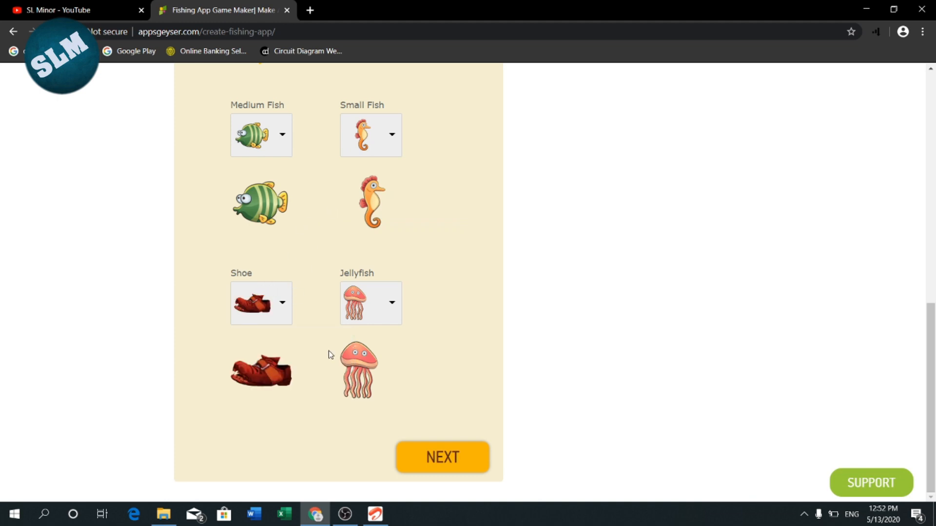
# Set the jellyfish obstacle to the preset blue stingray and continue to the app name
pyautogui.click(375, 321)
pyautogui.click(436, 410)
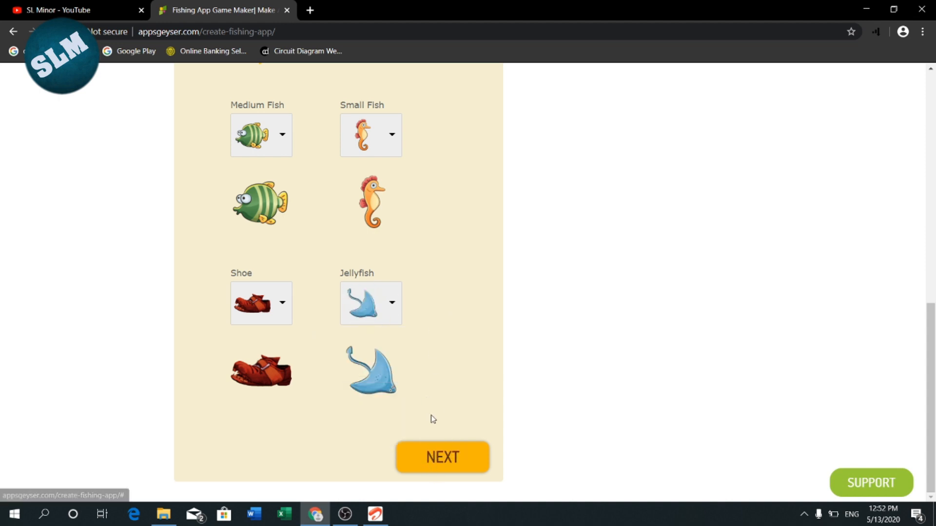
pyautogui.click(439, 456)
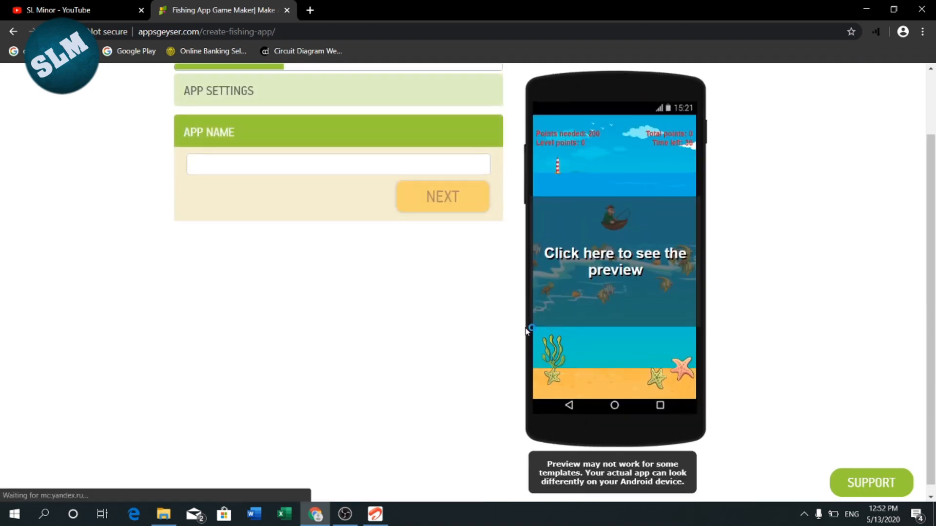
# Load the phone preview and play the customized fishing game to check the chosen images
pyautogui.click(634, 264)
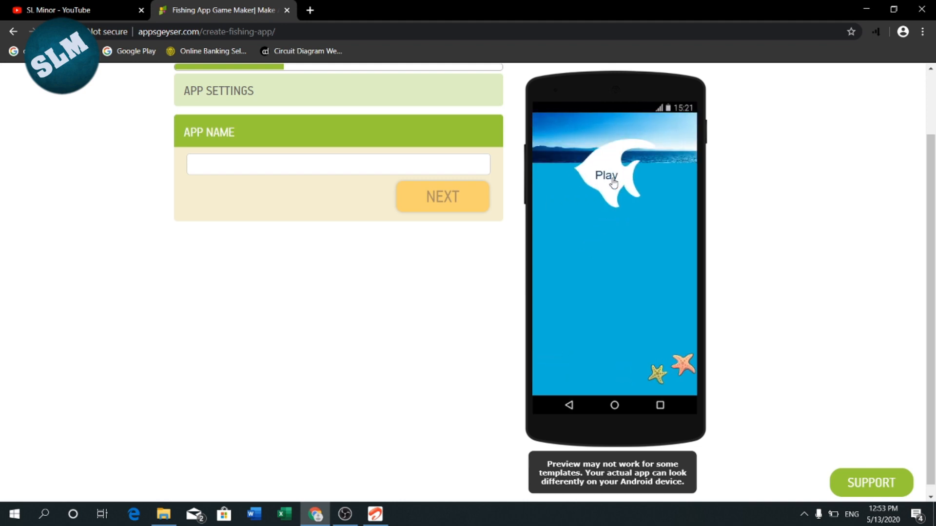
pyautogui.click(613, 179)
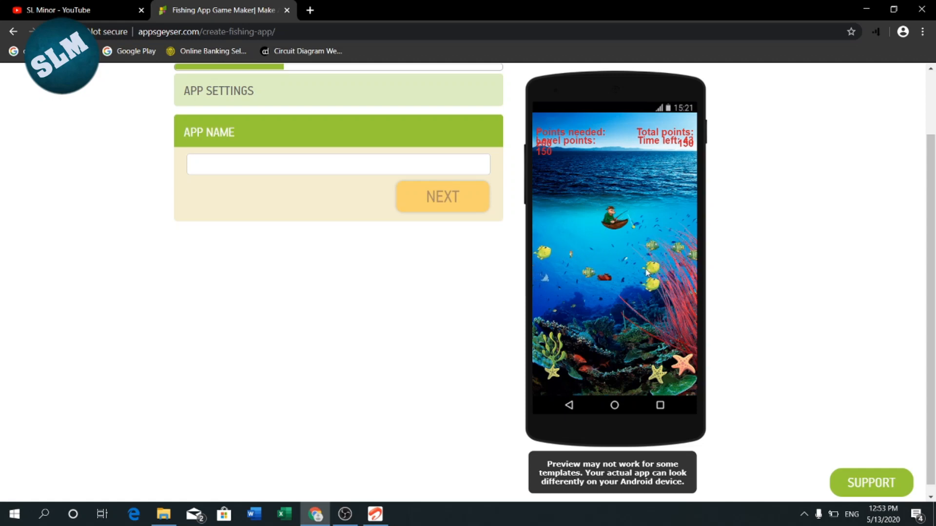
pyautogui.click(595, 271)
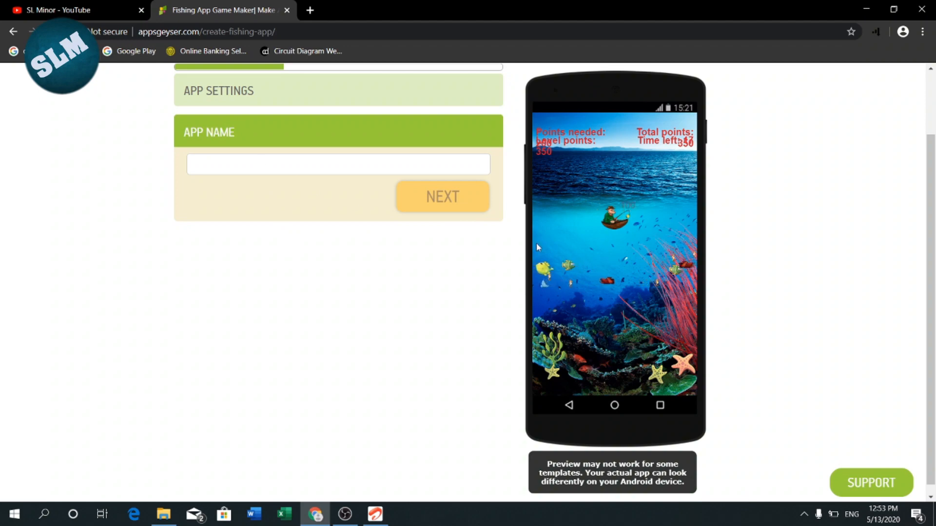
# Name the app "Fishing minor" and continue to the icon settings
pyautogui.scroll(2, 536, 244)
pyautogui.click(248, 245)
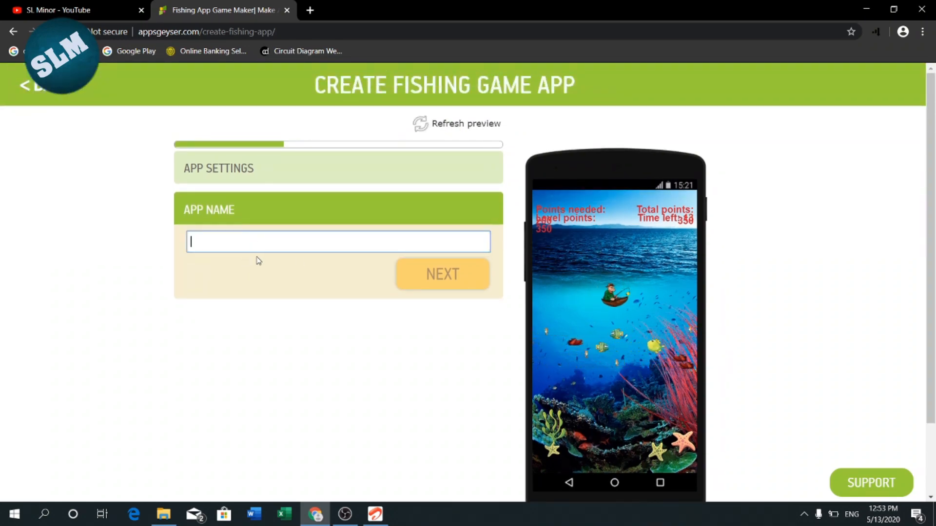
pyautogui.write('Fi')
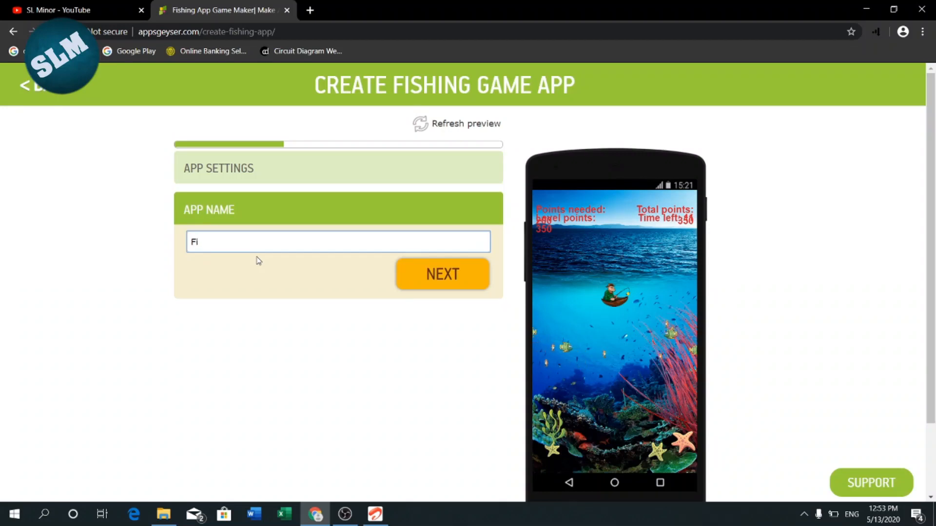
pyautogui.write('s')
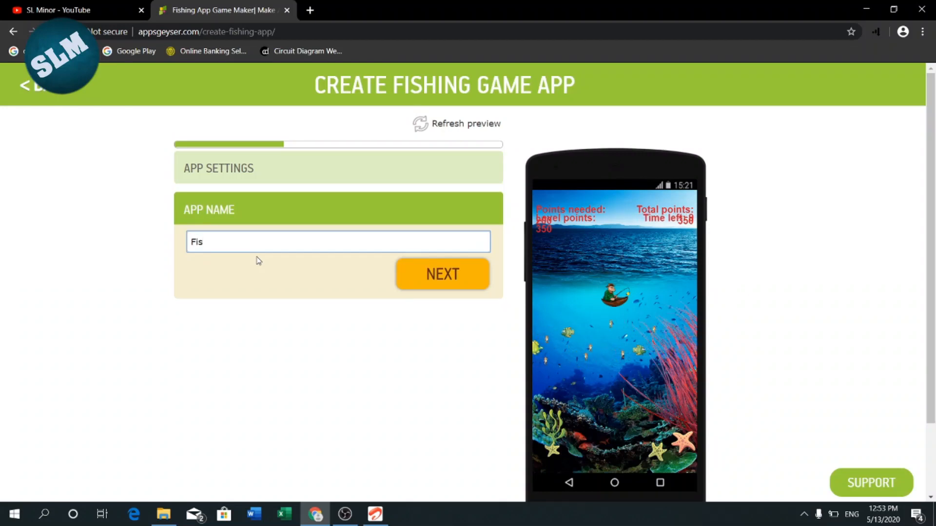
pyautogui.write('hin')
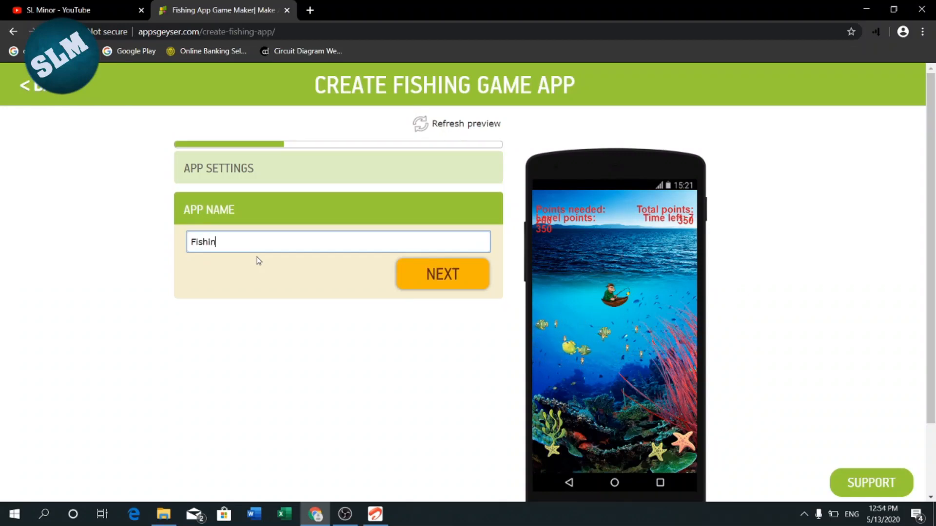
pyautogui.write('g')
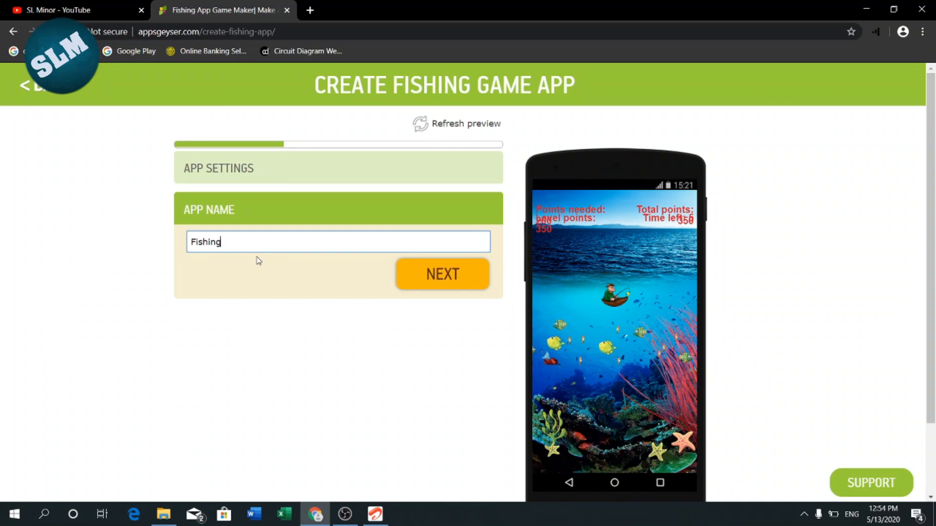
pyautogui.write(' minor')
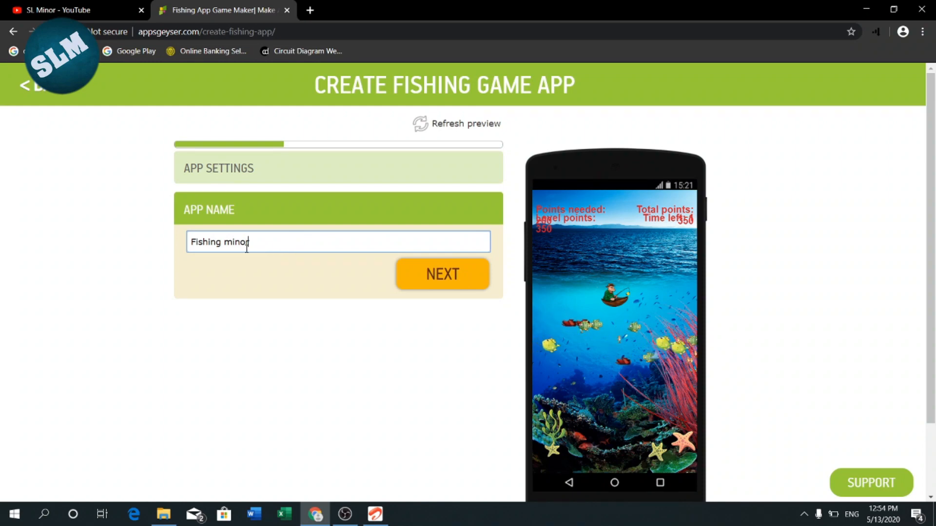
pyautogui.doubleClick(246, 248)
pyautogui.click(296, 247)
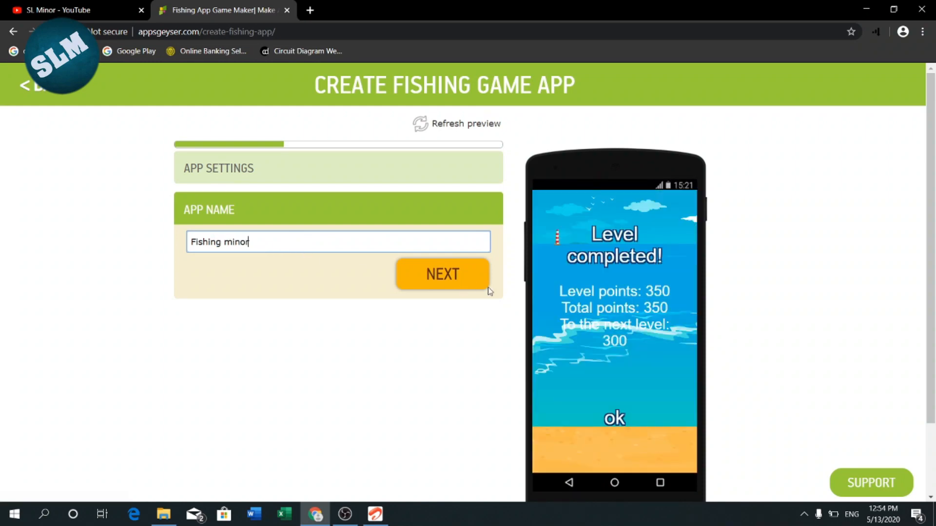
pyautogui.click(447, 279)
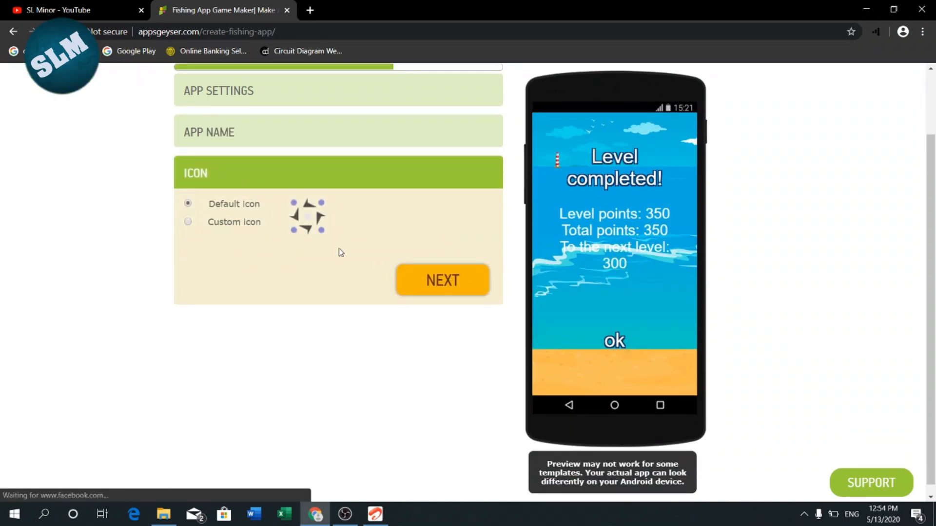
# Switch the app to a custom icon and upload logo.png from the Pictures folder
pyautogui.click(188, 223)
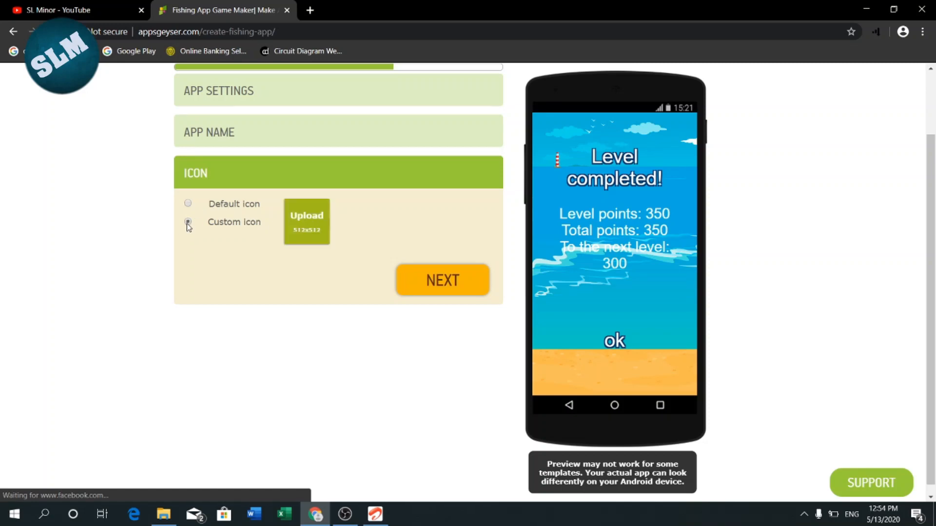
pyautogui.click(312, 223)
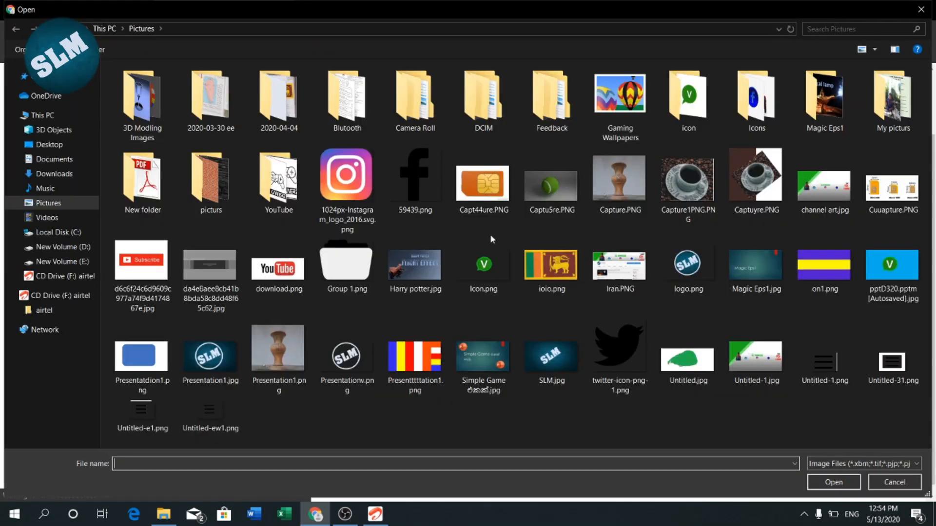
pyautogui.doubleClick(699, 271)
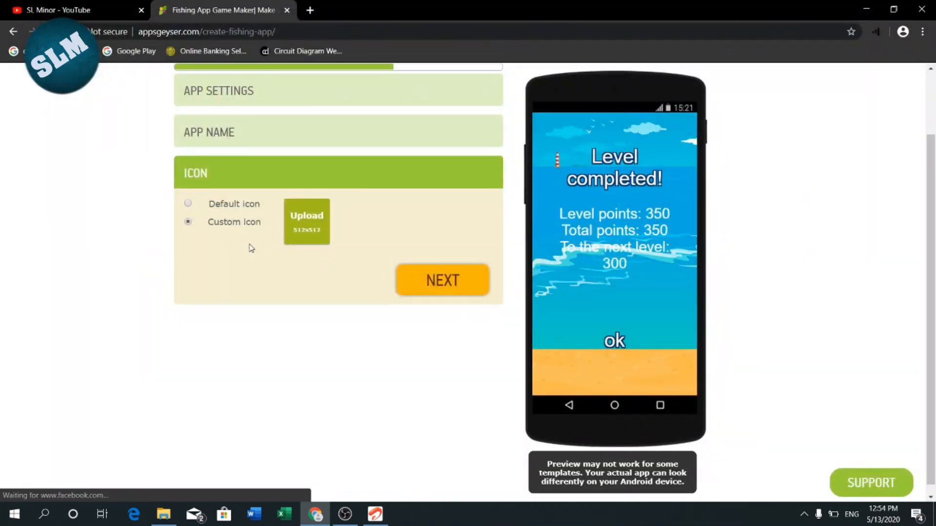
pyautogui.click(448, 430)
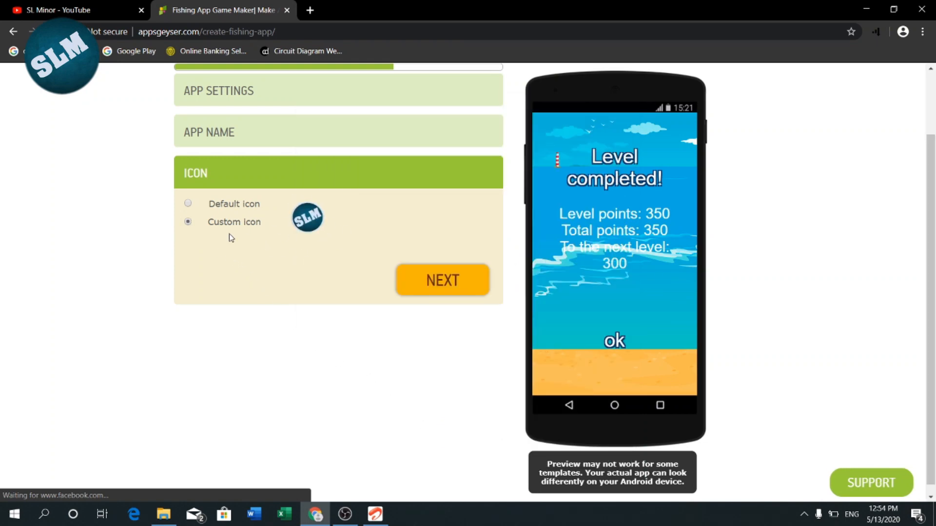
# Complete the icon settings and create the fishing app
pyautogui.click(428, 280)
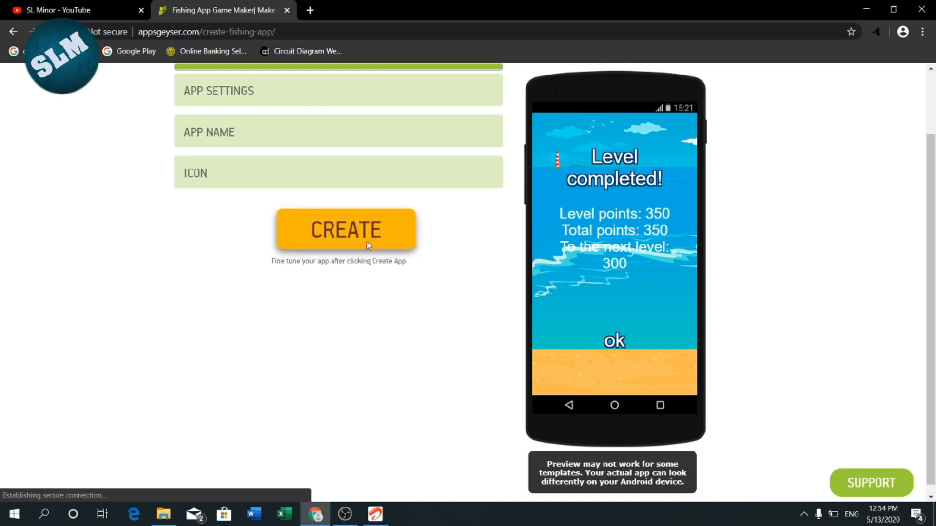
pyautogui.click(361, 227)
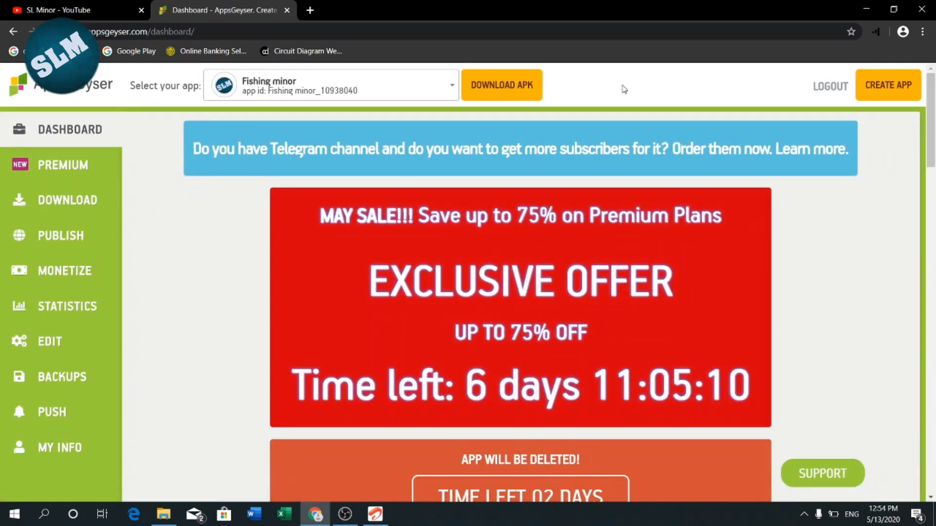
pyautogui.scroll(-3, 626, 90)
pyautogui.scroll(3, 625, 89)
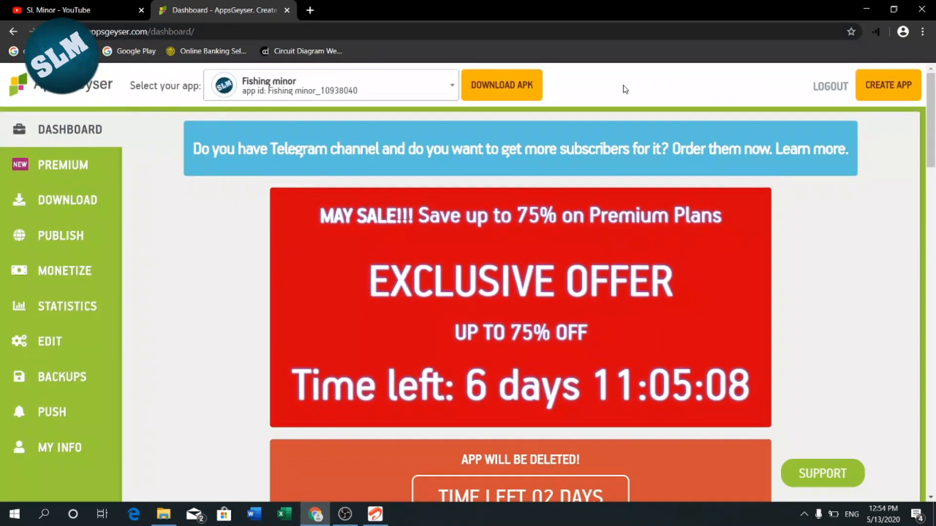